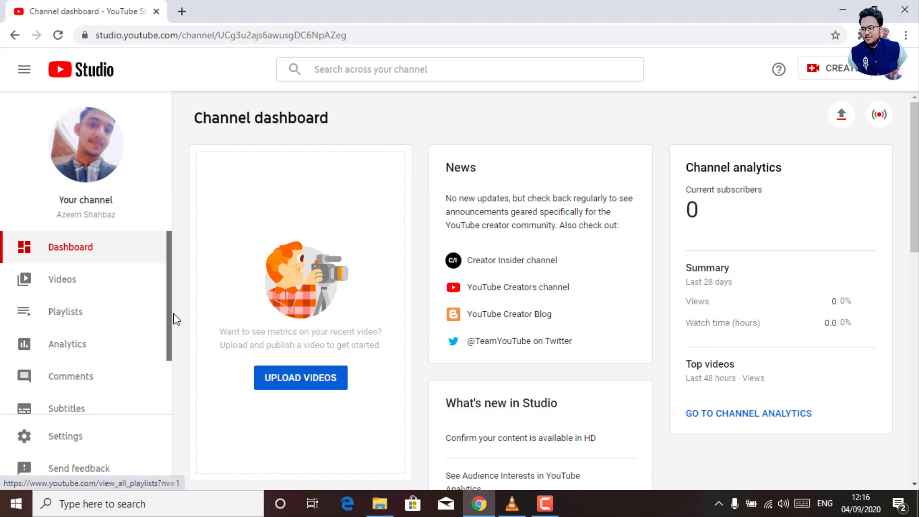
# Scroll the Studio sidebar and open the Settings dialog on its General page.
pyautogui.moveTo(168, 315); pyautogui.dragTo(172, 383)
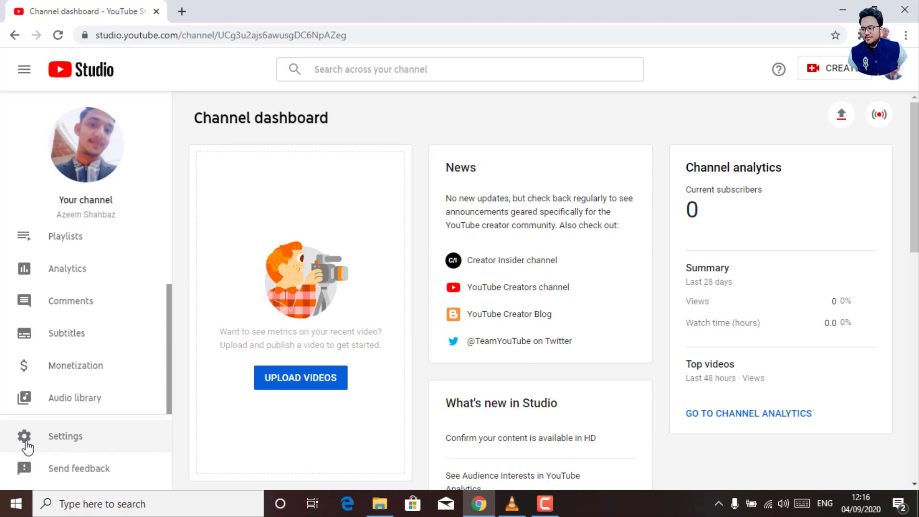
pyautogui.click(53, 438)
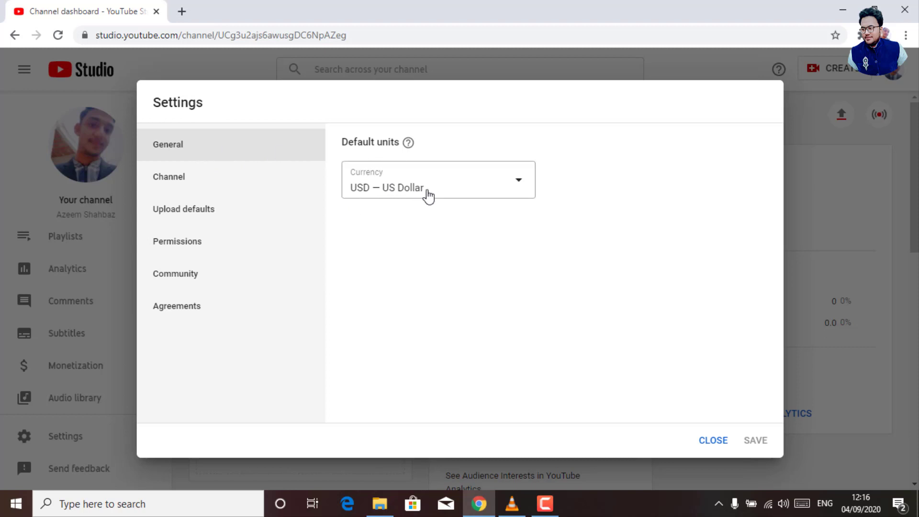
# Browse the currency list, keep USD — US Dollar, and switch to the Channel's Basic info.
pyautogui.click(486, 188)
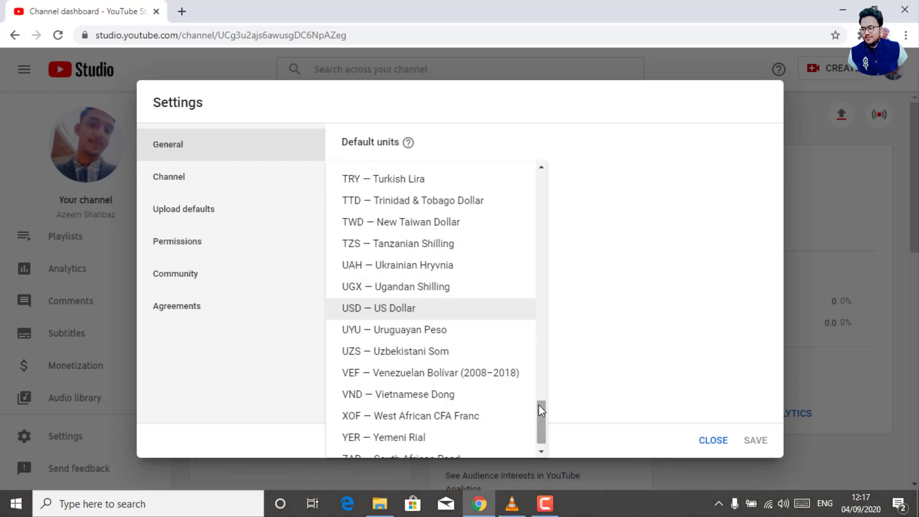
pyautogui.moveTo(538, 406); pyautogui.dragTo(541, 353)
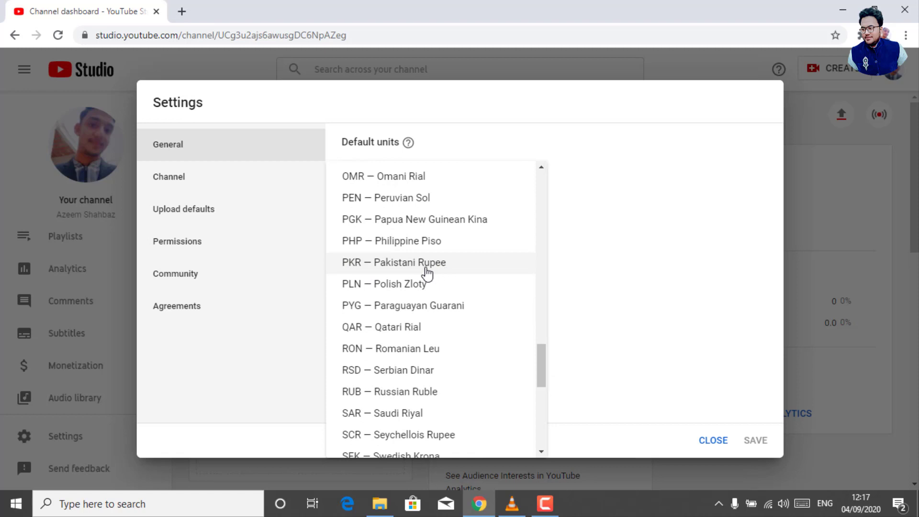
pyautogui.moveTo(539, 364); pyautogui.dragTo(546, 424)
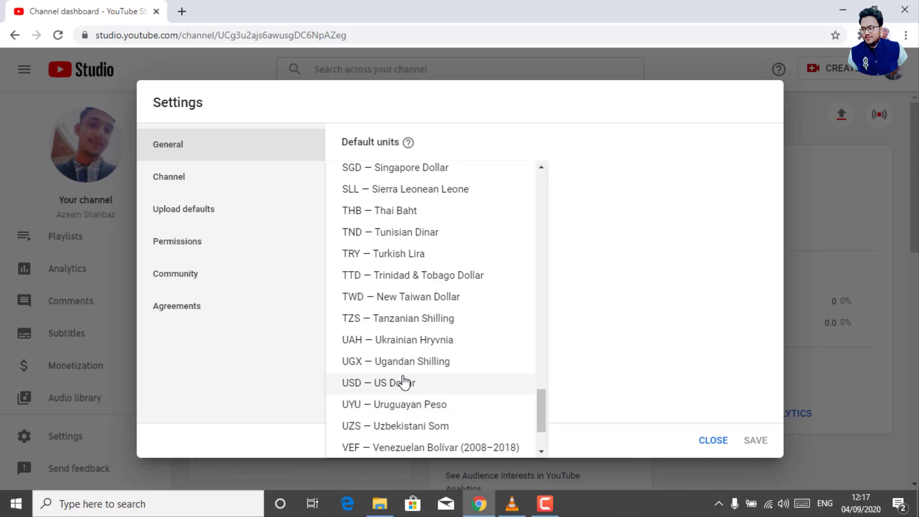
pyautogui.click(598, 341)
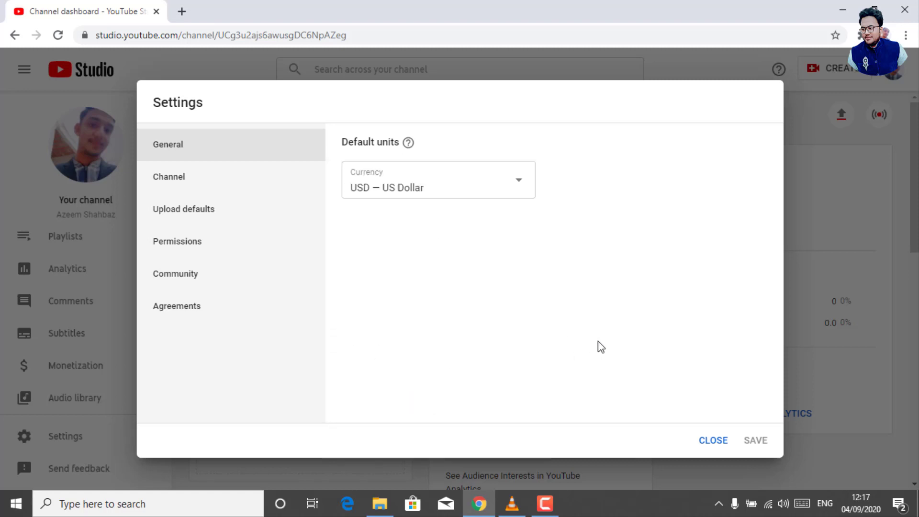
pyautogui.click(168, 187)
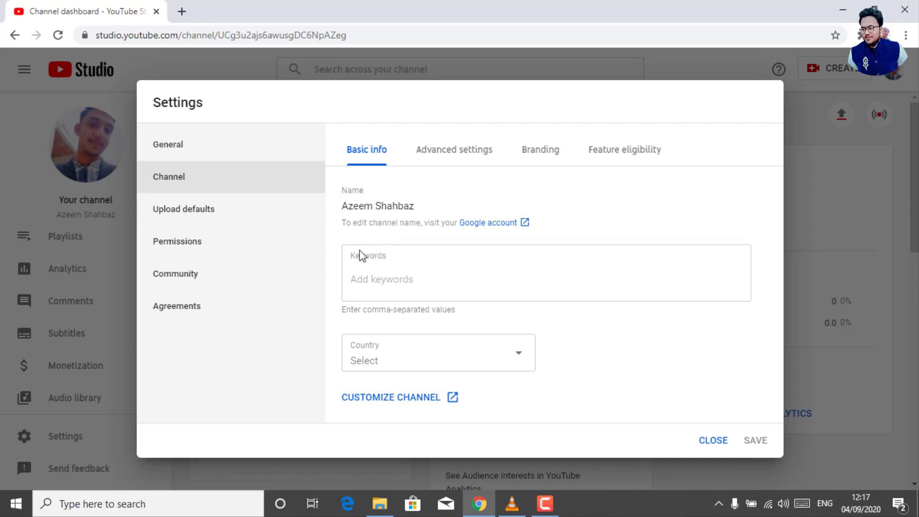
# Focus the empty Keywords field, then open a blank new Chrome tab.
pyautogui.click(396, 275)
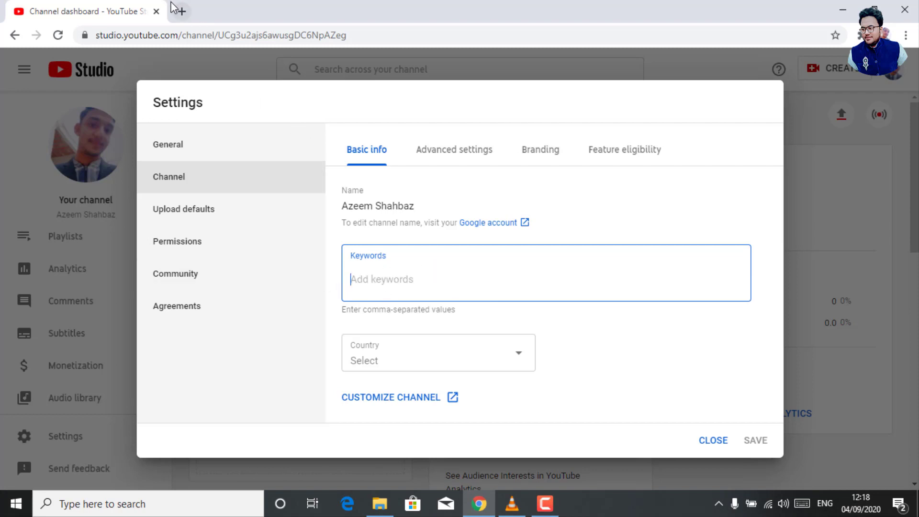
pyautogui.click(182, 12)
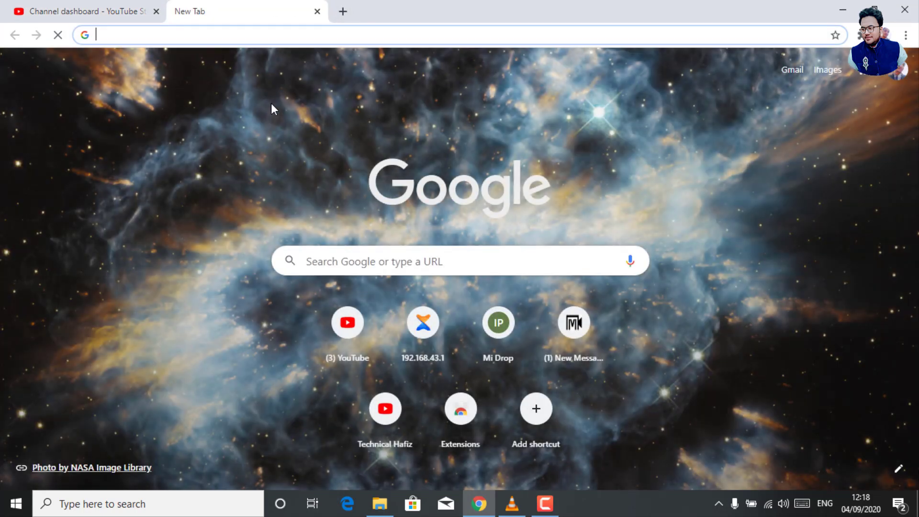
# Start a Google search in the new tab, erase the mistyped text, and briefly revisit Studio.
pyautogui.click(407, 258)
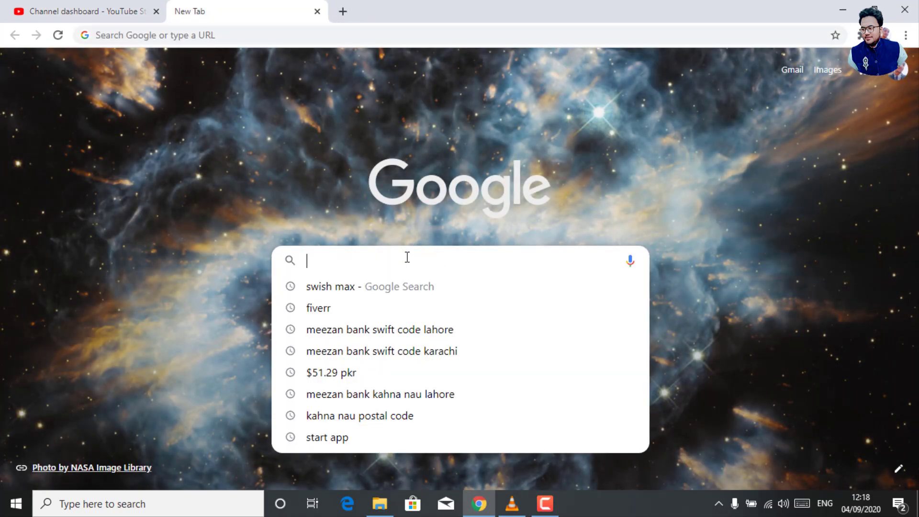
pyautogui.write('gp')
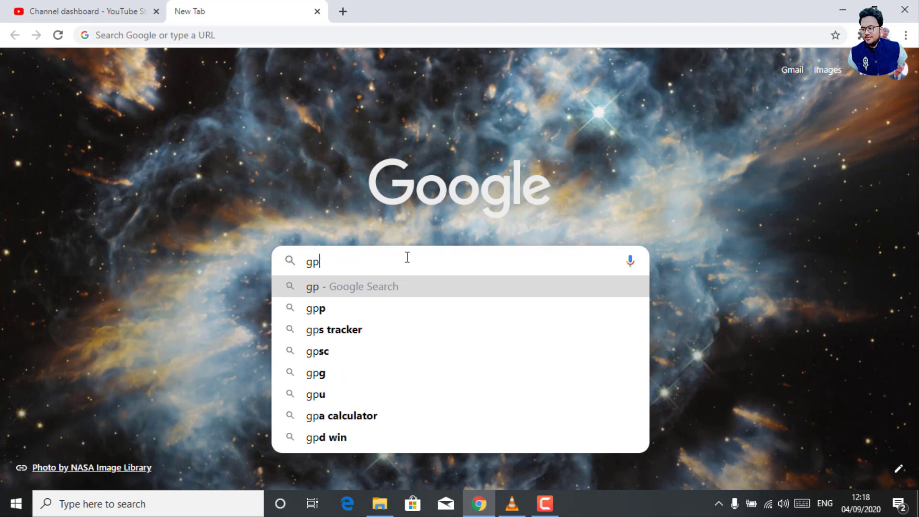
pyautogui.press('BackSpace')
pyautogui.write('oo')
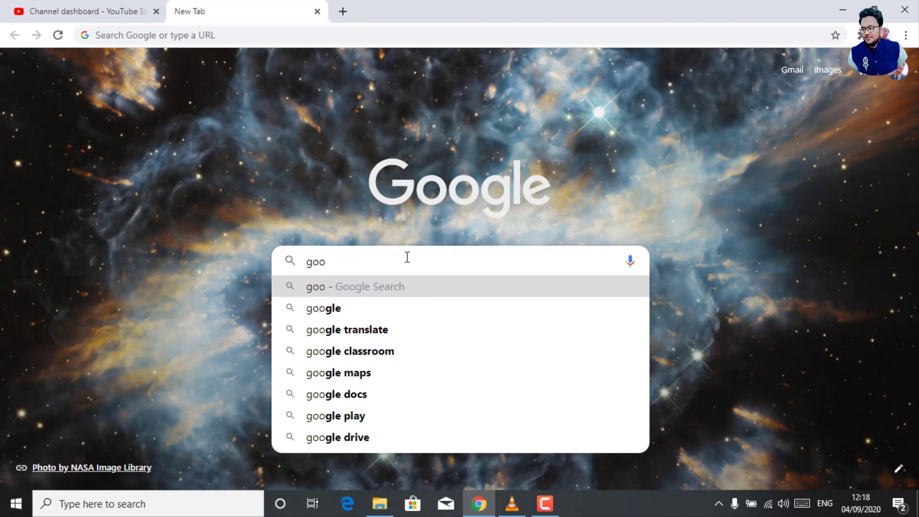
pyautogui.press('BackSpace')
pyautogui.press('BackSpace')
pyautogui.press('BackSpace')
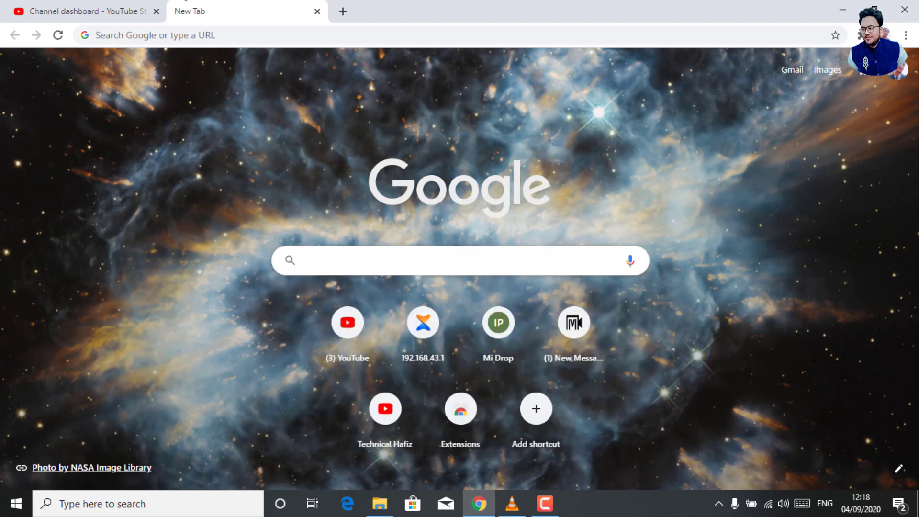
pyautogui.click(96, 11)
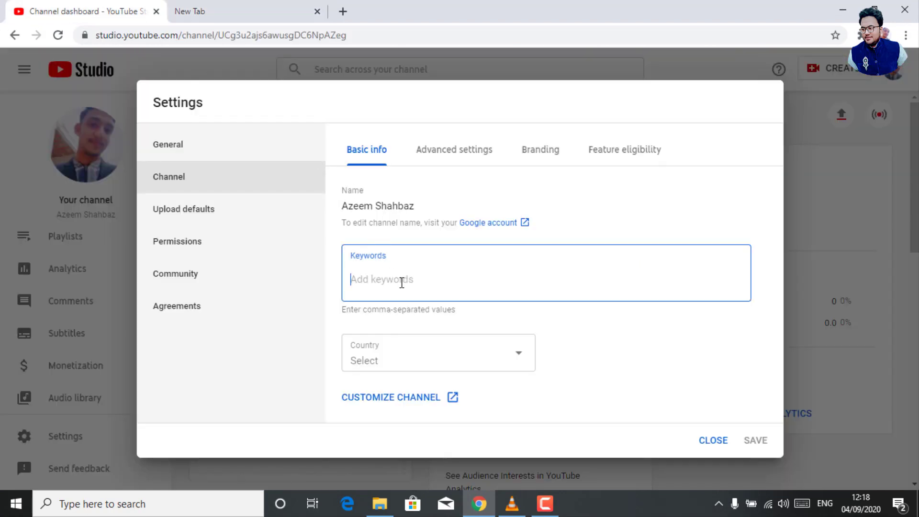
pyautogui.click(225, 7)
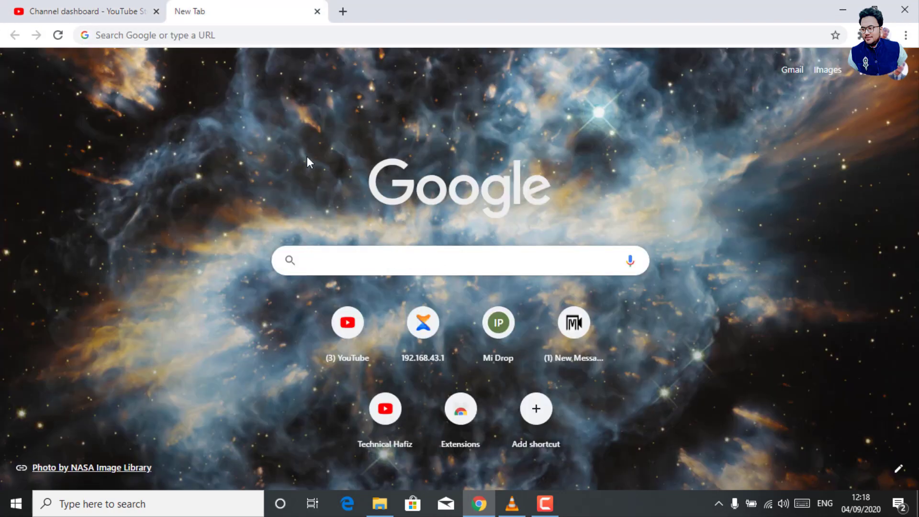
# Search Google for 'tips and tricks for mobile', select the query, and return to Studio.
pyautogui.click(374, 267)
pyautogui.click(364, 260)
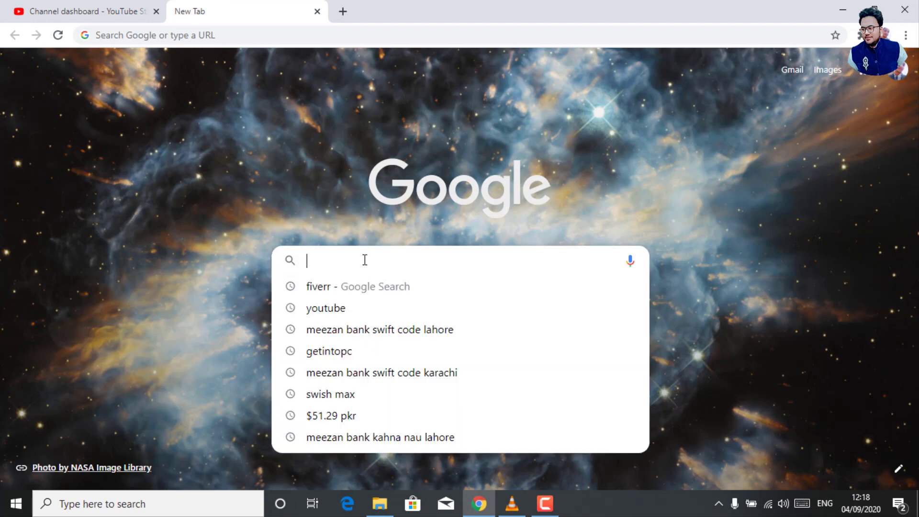
pyautogui.write('tip')
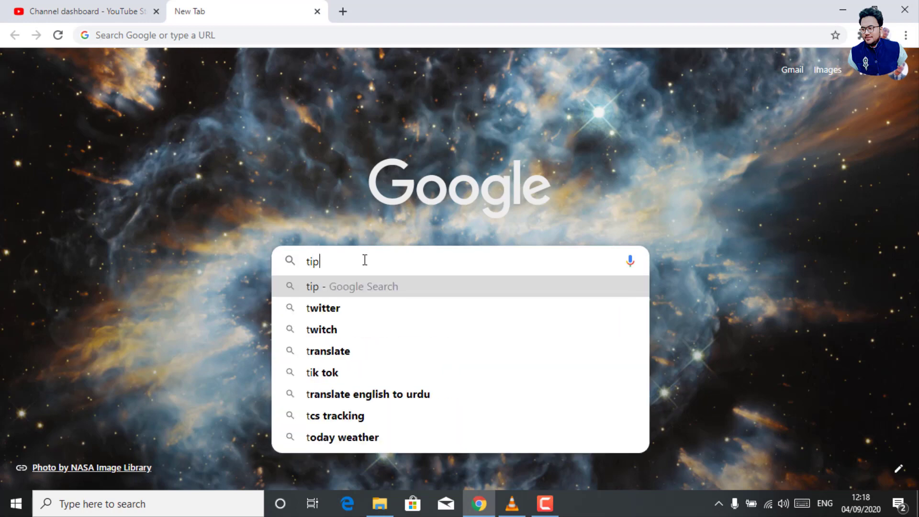
pyautogui.write('s and')
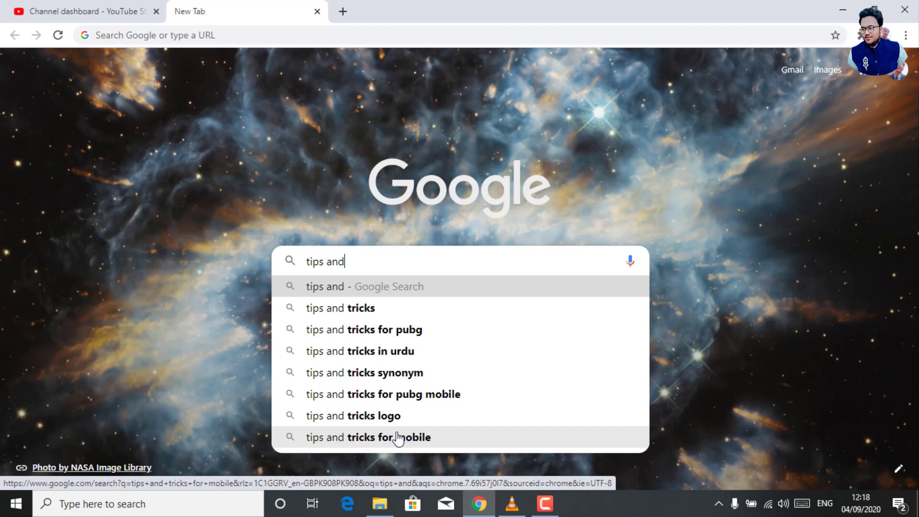
pyautogui.click(427, 443)
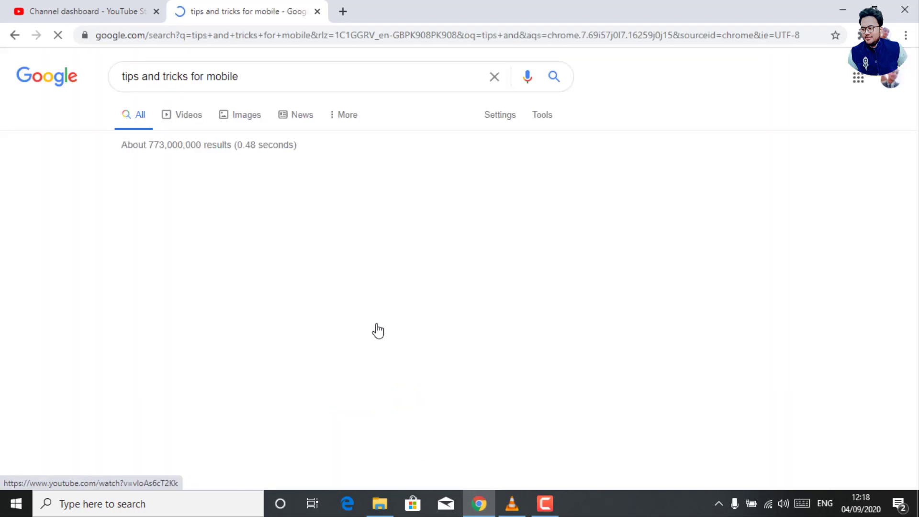
pyautogui.tripleClick(248, 78)
pyautogui.hotkey('ctrl', 'c')
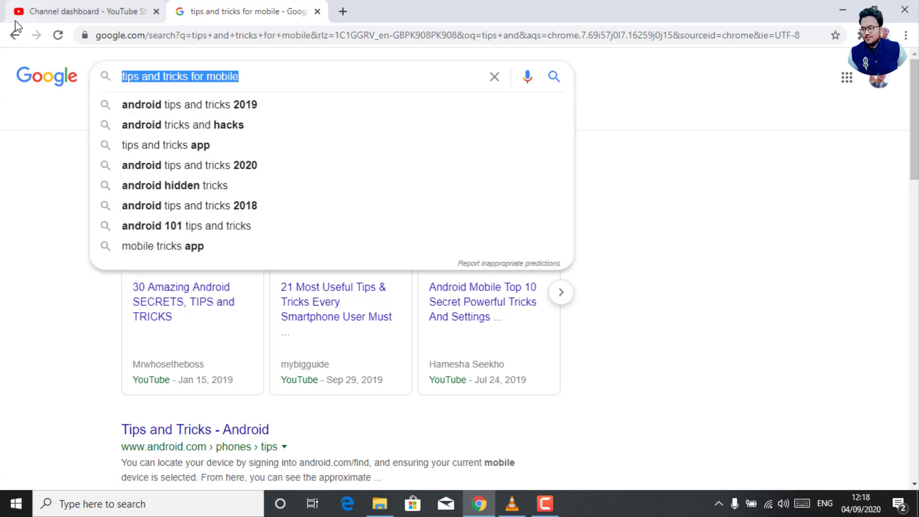
pyautogui.click(63, 15)
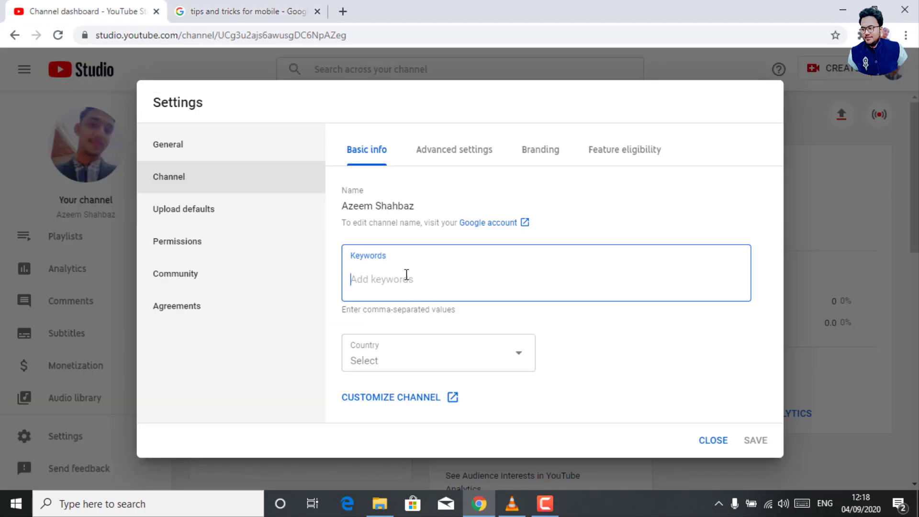
# Add 'tips and tricks for mobile' and the copied channel name as channel keywords.
pyautogui.hotkey('ctrl', 'v')
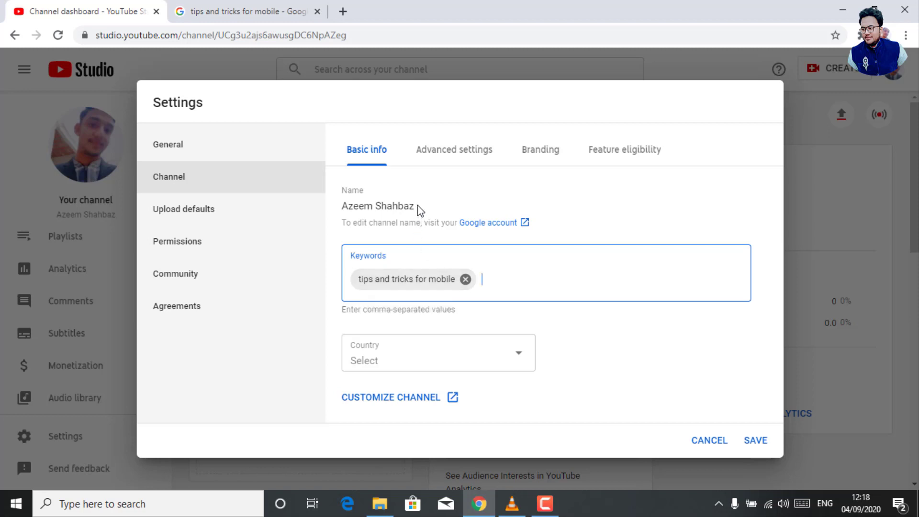
pyautogui.moveTo(418, 206); pyautogui.dragTo(335, 207)
pyautogui.hotkey('ctrl', 'c')
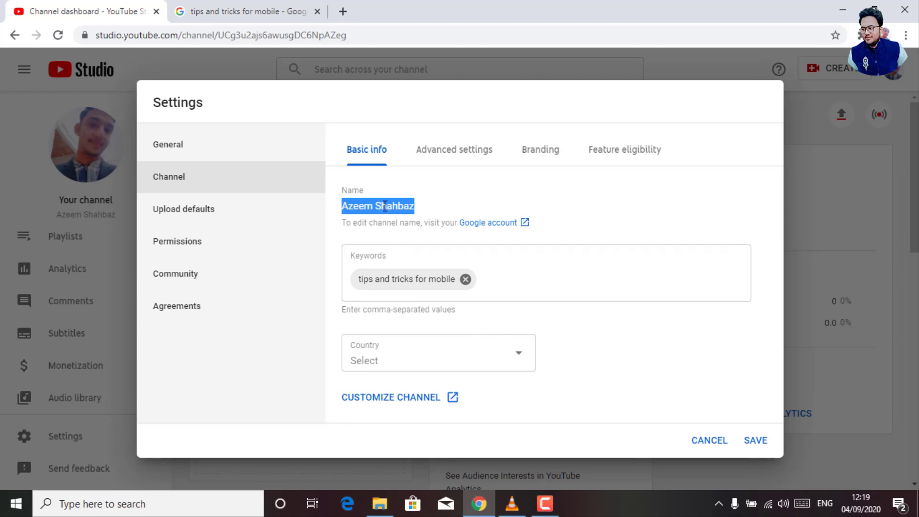
pyautogui.click(511, 284)
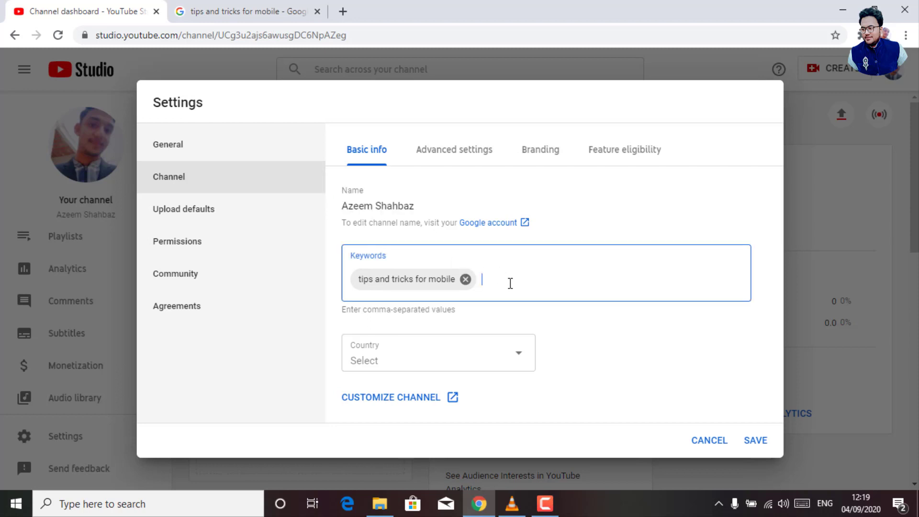
pyautogui.hotkey('ctrl', 'v')
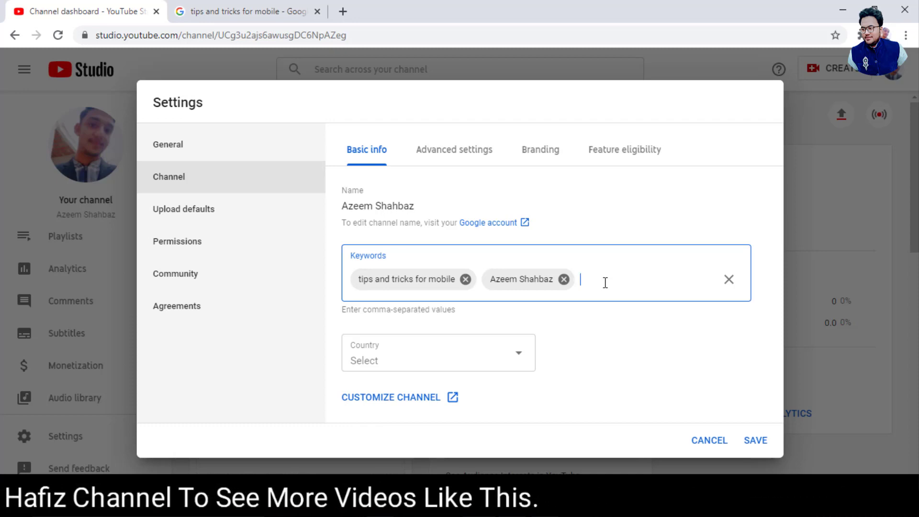
# Add a second channel-name keyword with the space removed, then commit it.
pyautogui.hotkey('ctrl', 'v')
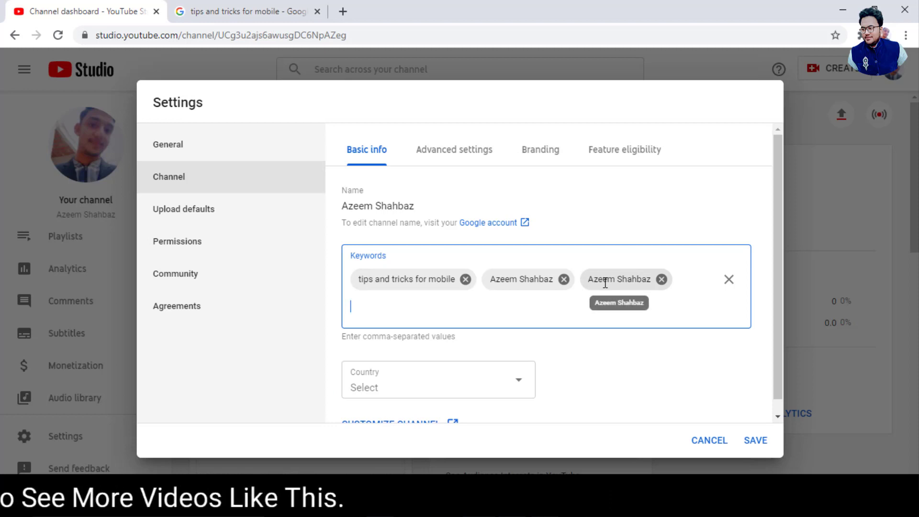
pyautogui.click(619, 278)
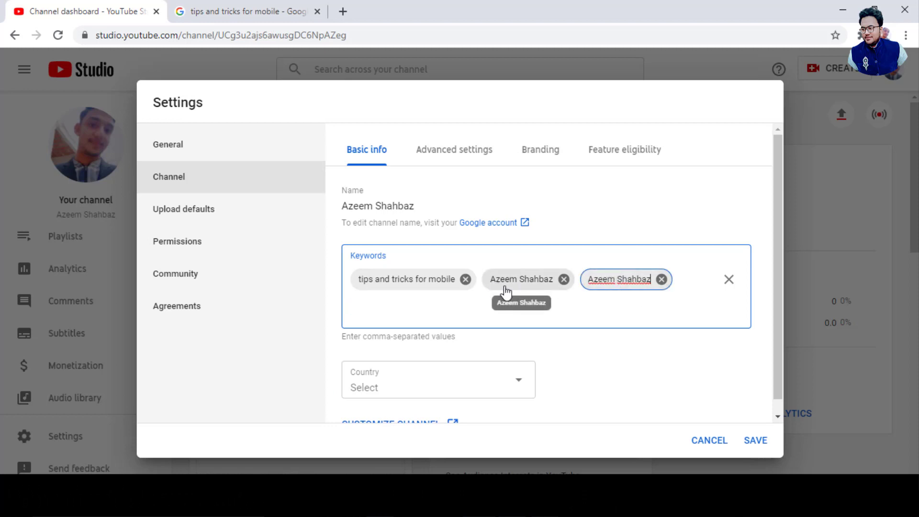
pyautogui.click(617, 279)
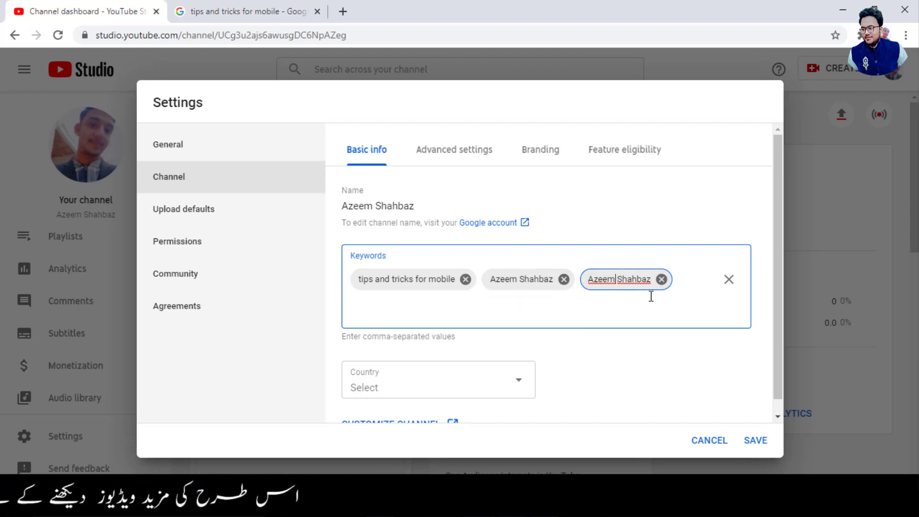
pyautogui.press('BackSpace')
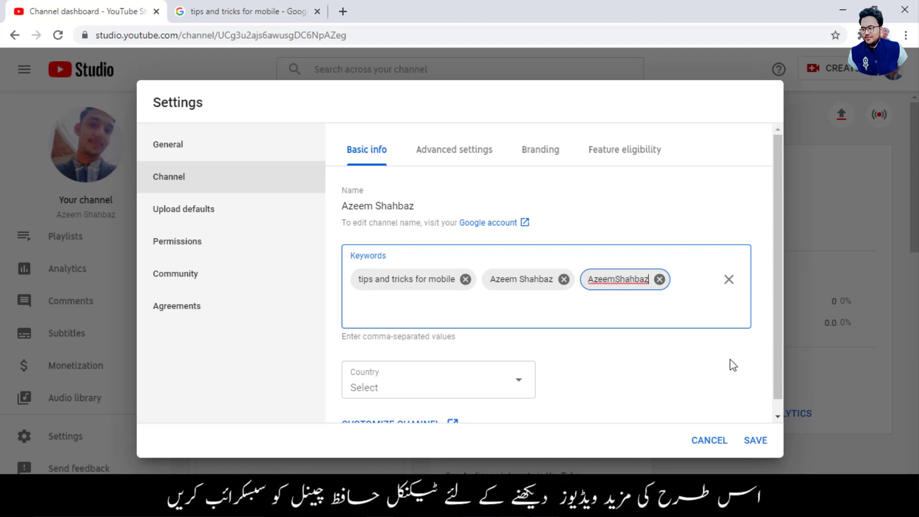
pyautogui.click(651, 313)
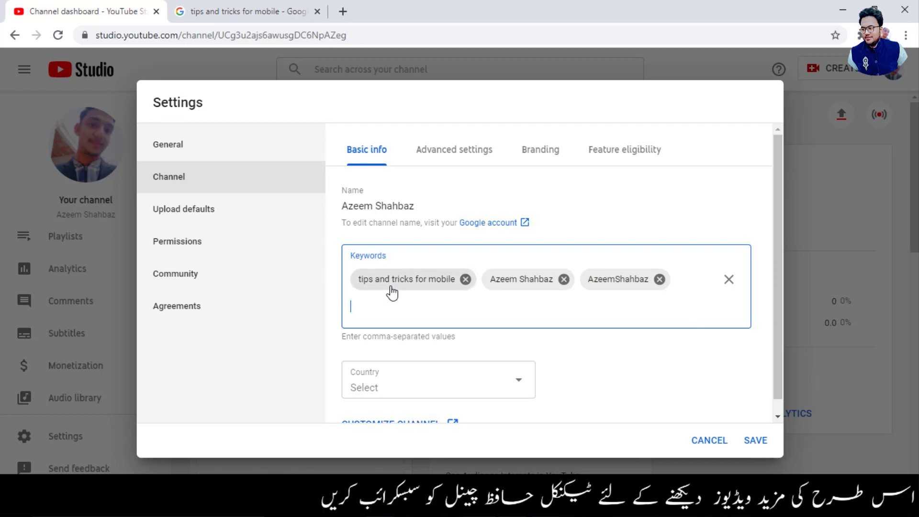
pyautogui.click(211, 10)
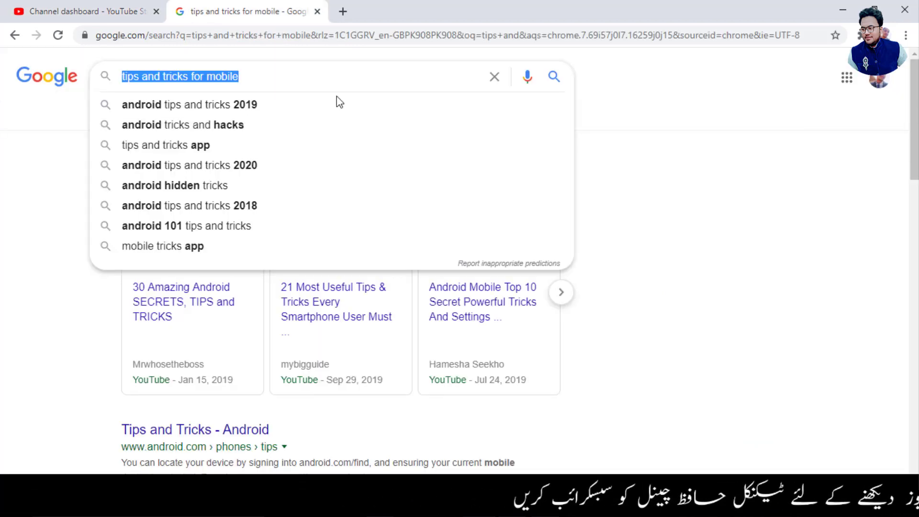
# Replace the Google query with 'online earning' and run the 'online earning app in pakistan' suggestion.
pyautogui.click(492, 78)
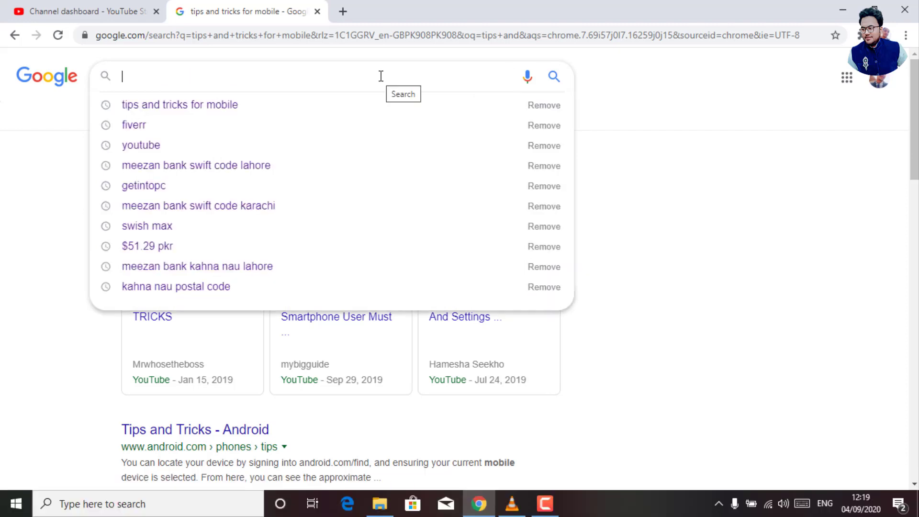
pyautogui.write('inline')
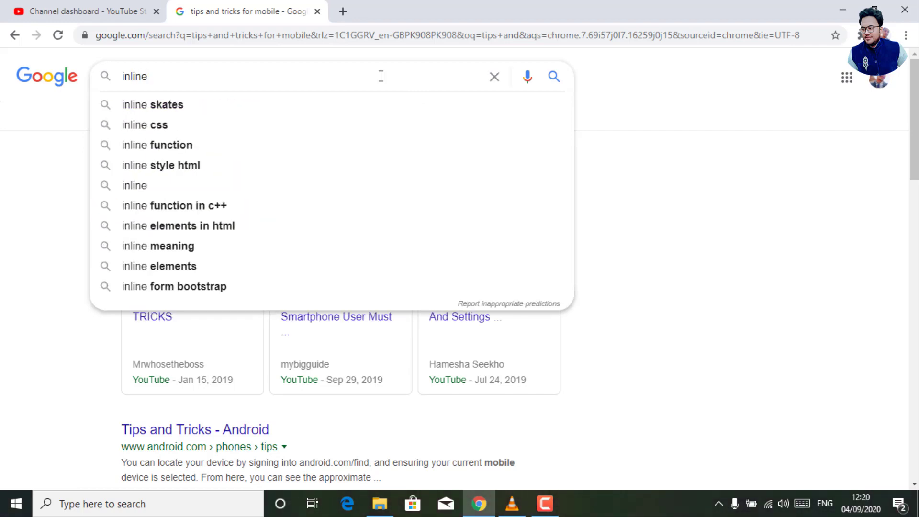
pyautogui.press('BackSpace')
pyautogui.press('BackSpace')
pyautogui.press('BackSpace')
pyautogui.press('BackSpace')
pyautogui.press('BackSpace')
pyautogui.press('BackSpace')
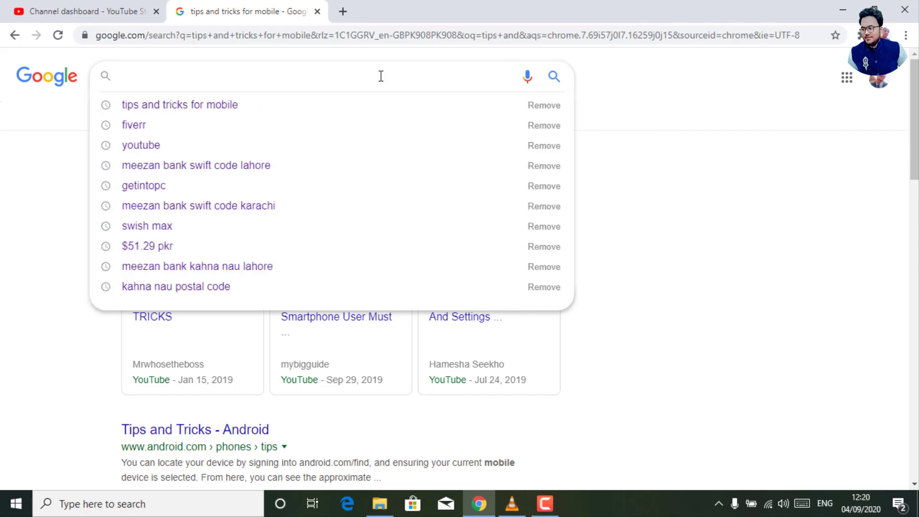
pyautogui.write('om')
pyautogui.press('BackSpace')
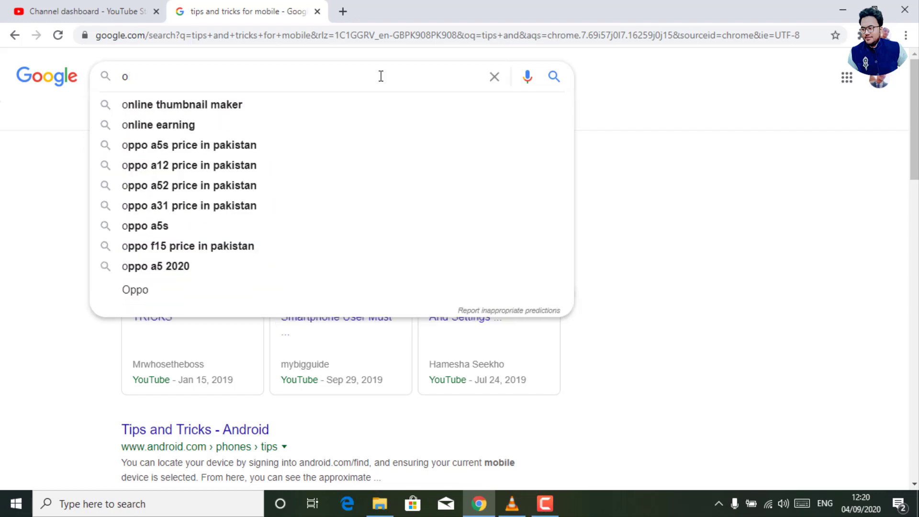
pyautogui.write('nline')
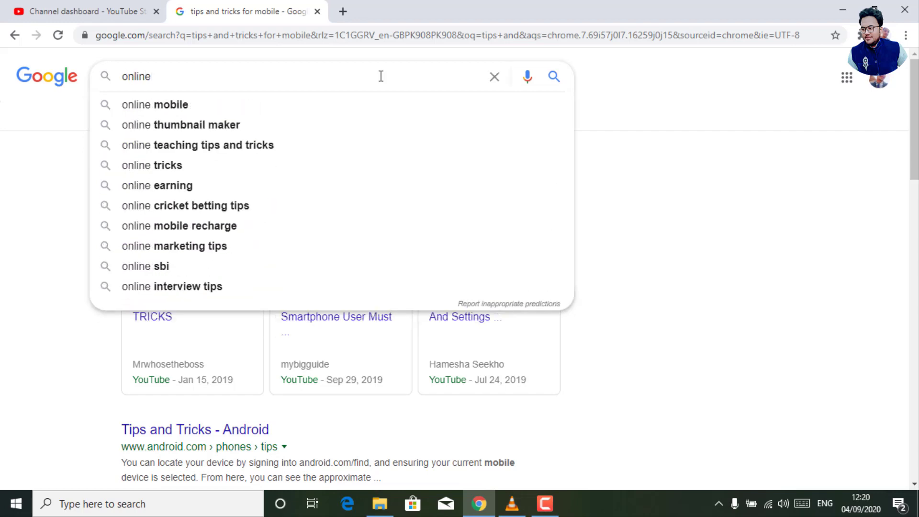
pyautogui.write(' earning')
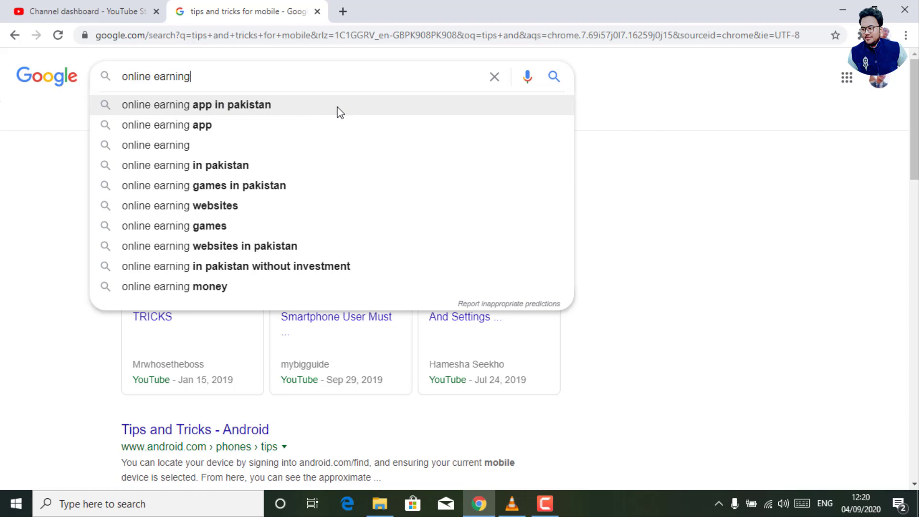
pyautogui.click(162, 106)
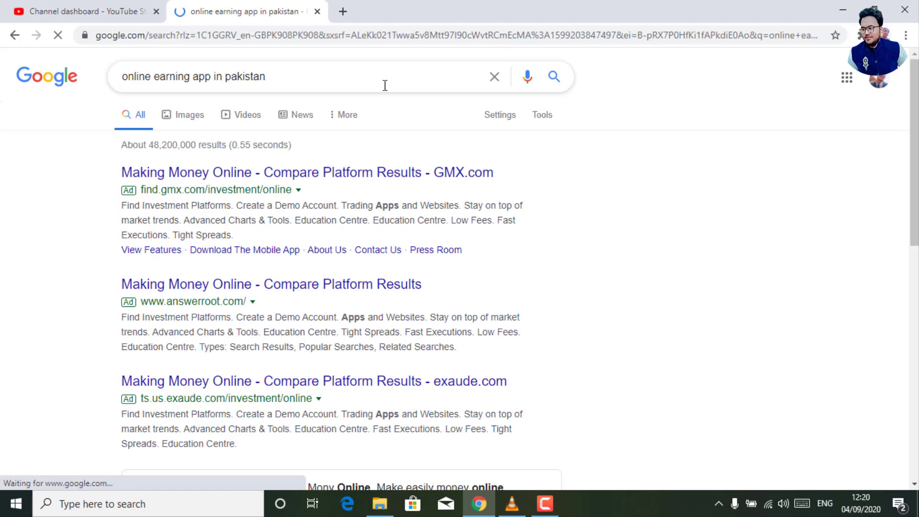
# Add 'online earning app in pakistan' as a new channel keyword in Studio.
pyautogui.click(318, 74)
pyautogui.tripleClick(318, 74)
pyautogui.hotkey('ctrl', 'c')
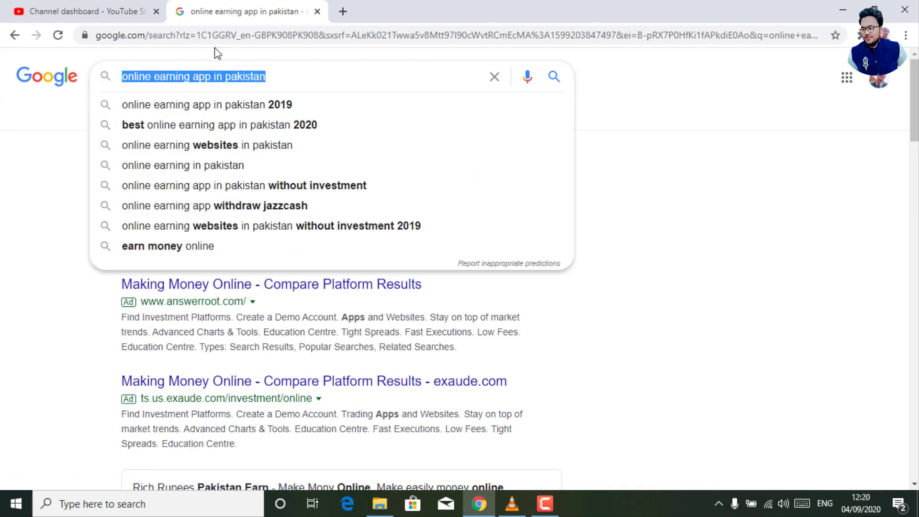
pyautogui.click(94, 10)
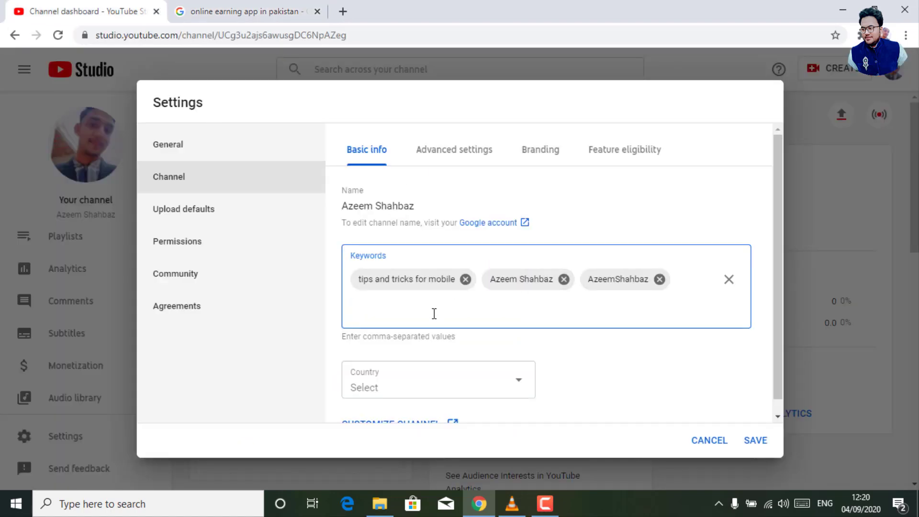
pyautogui.hotkey('ctrl', 'v')
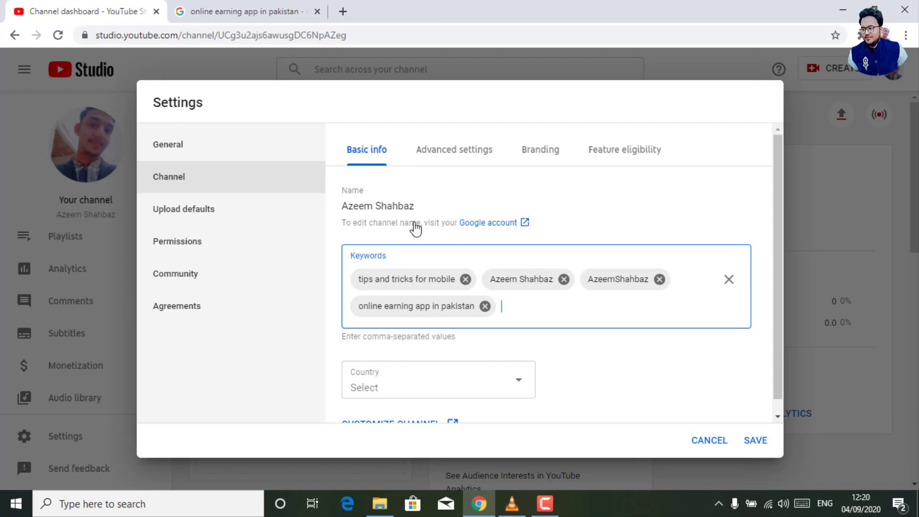
pyautogui.click(346, 5)
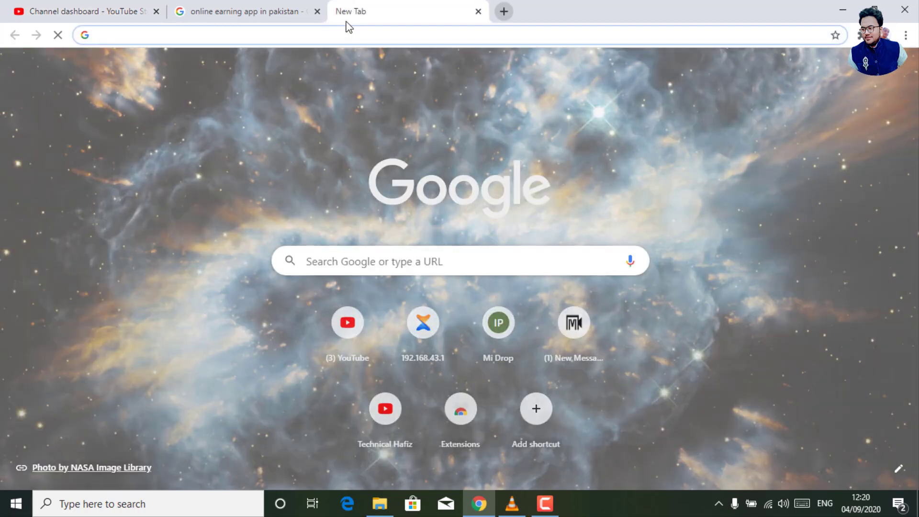
# Search 'adwords', open the Google Ads get-started page, and return to Studio settings.
pyautogui.write('adword')
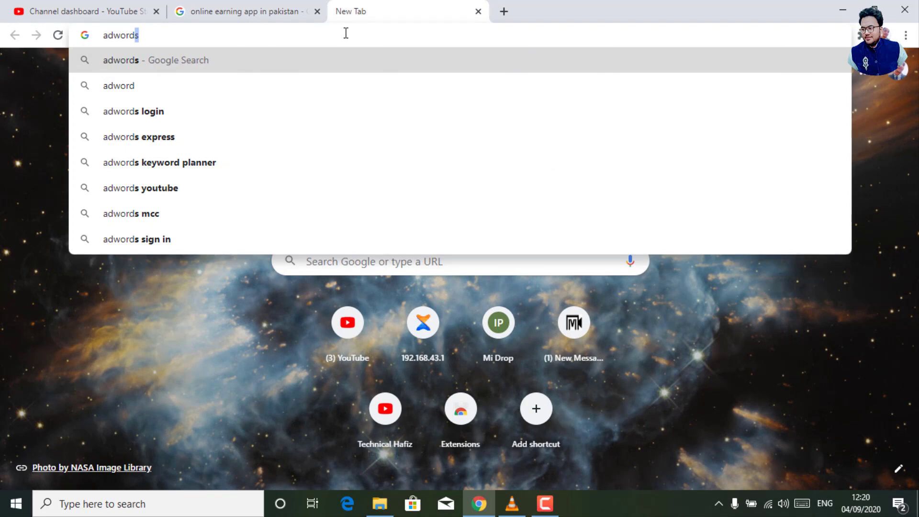
pyautogui.write('s')
pyautogui.press('Return')
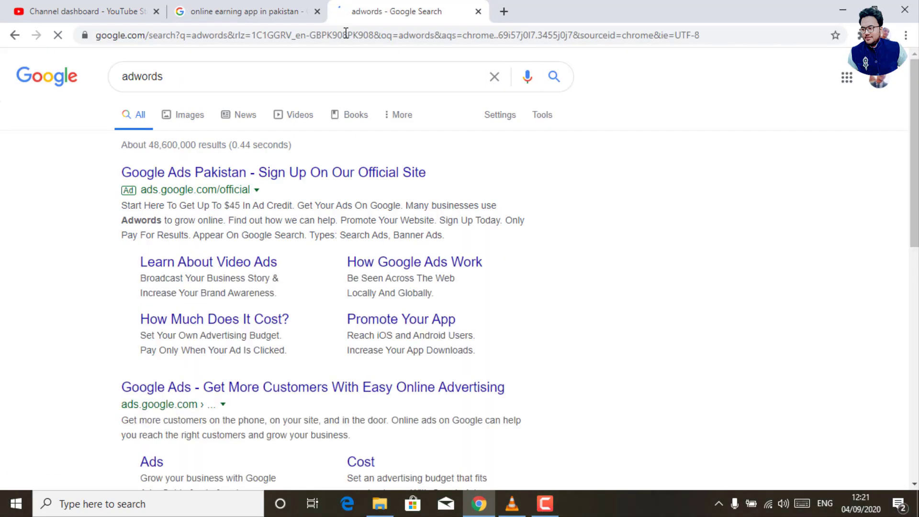
pyautogui.click(175, 181)
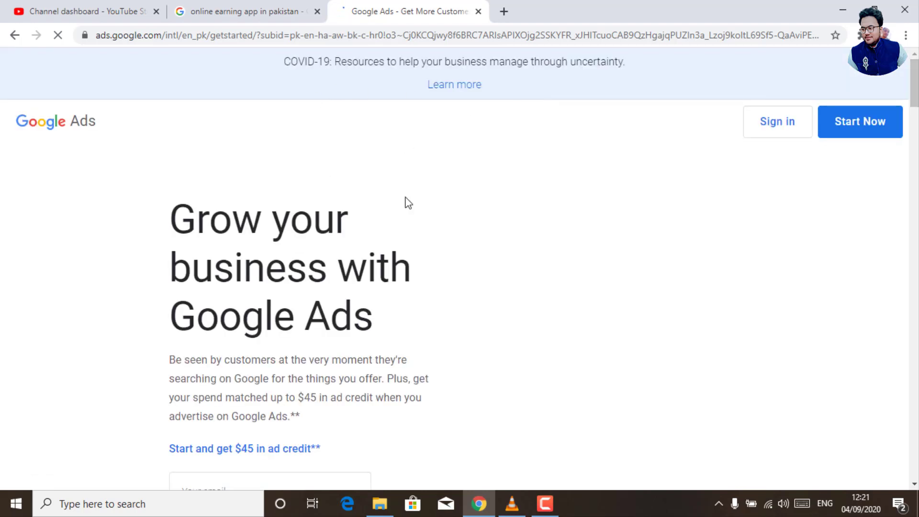
pyautogui.click(86, 10)
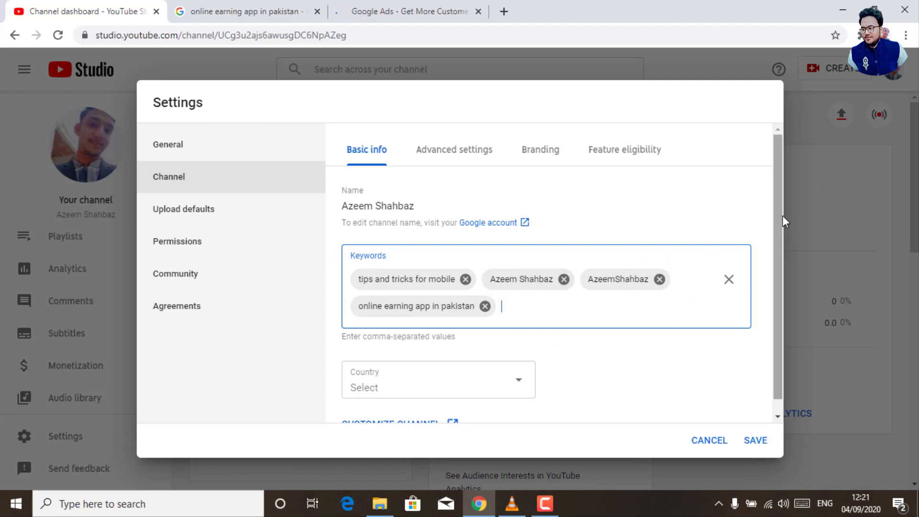
# Choose Pakistan from the Country list in the channel's Basic info.
pyautogui.moveTo(783, 215); pyautogui.dragTo(786, 239)
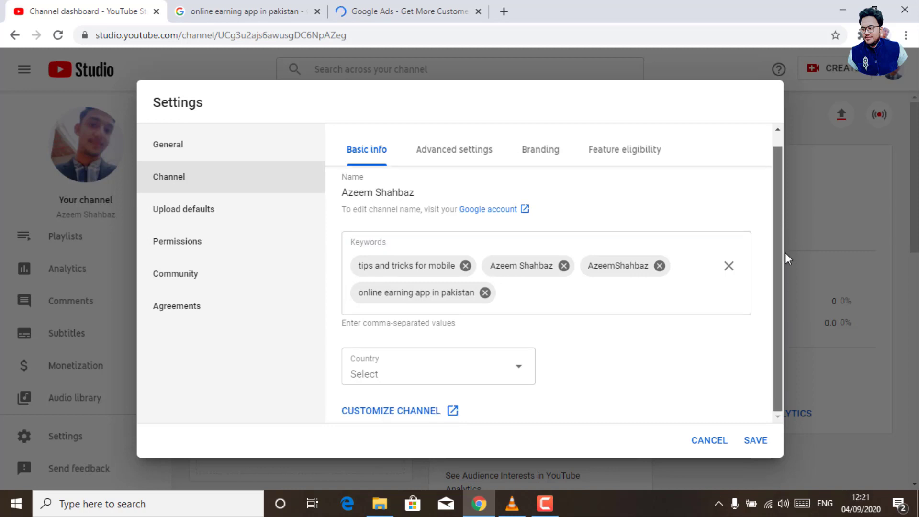
pyautogui.click(381, 375)
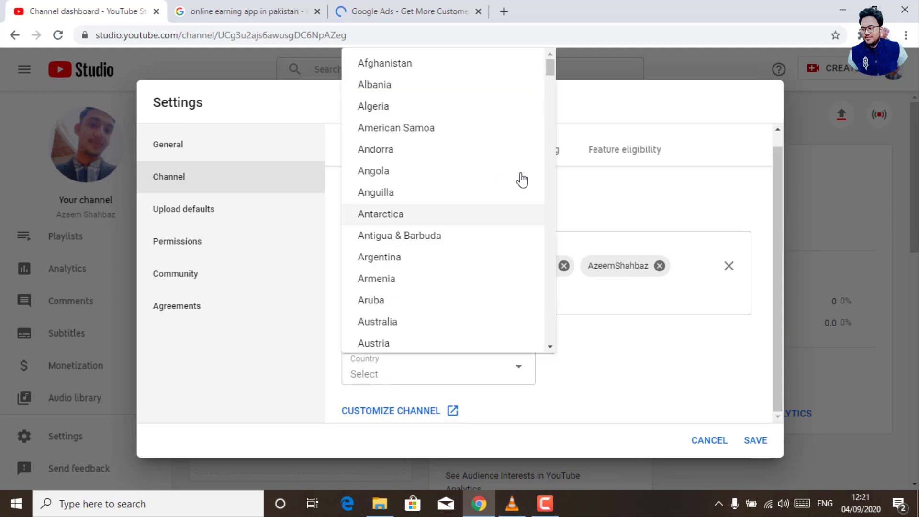
pyautogui.moveTo(551, 68); pyautogui.dragTo(549, 254)
pyautogui.click(396, 244)
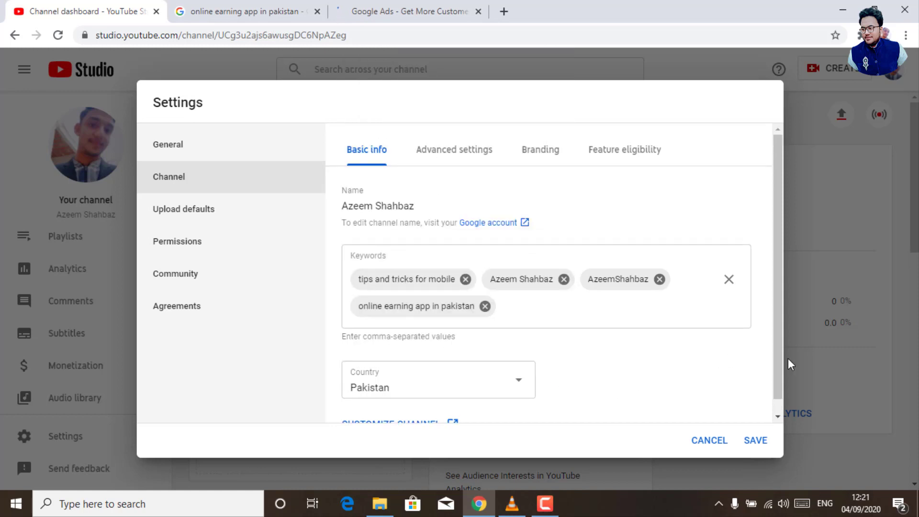
pyautogui.moveTo(776, 358); pyautogui.dragTo(775, 392)
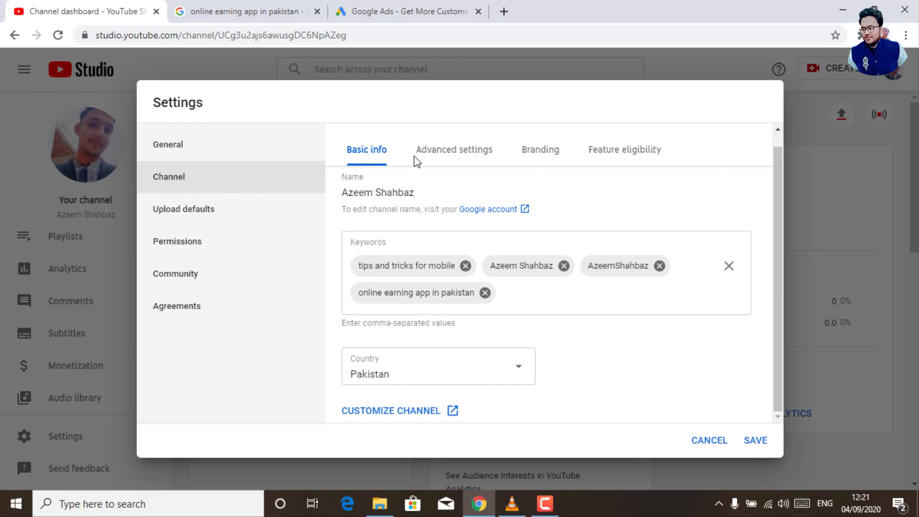
# Show Advanced settings and highlight the made-for-kids question and the COPPA abbreviation.
pyautogui.click(451, 153)
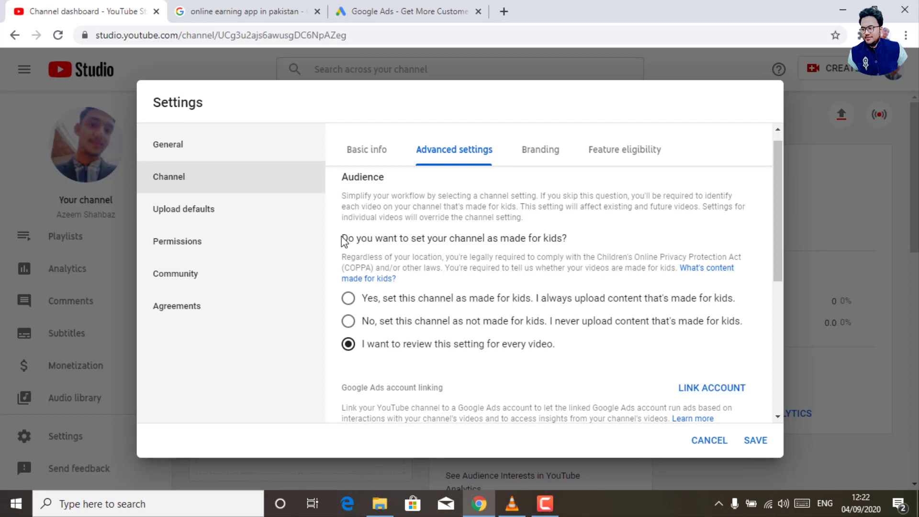
pyautogui.moveTo(347, 237); pyautogui.dragTo(573, 236)
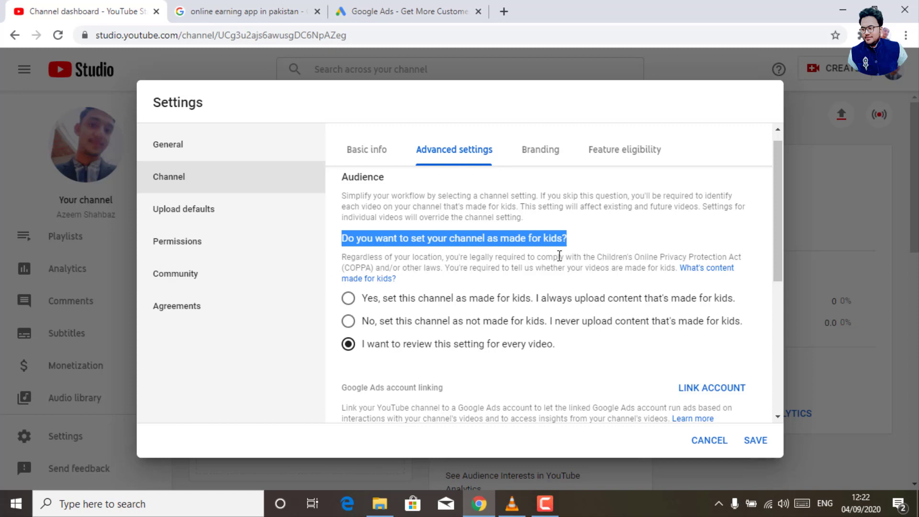
pyautogui.click(593, 232)
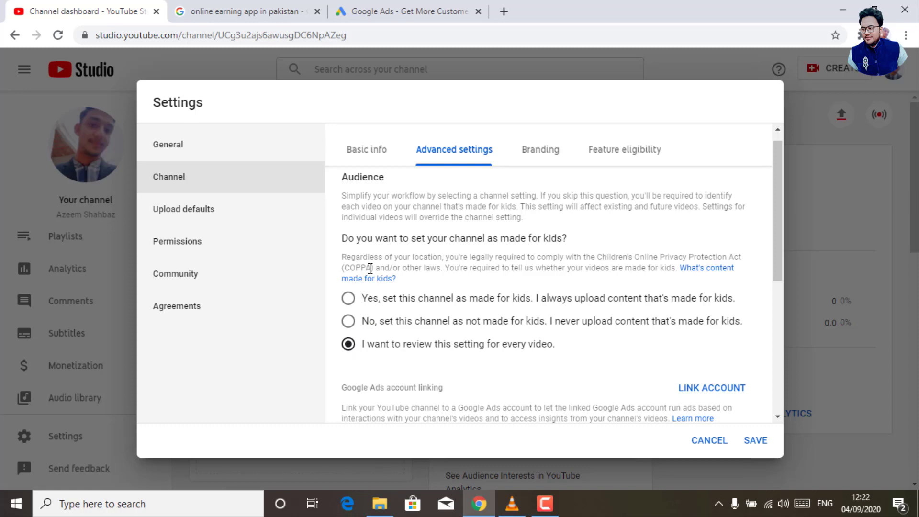
pyautogui.moveTo(365, 268); pyautogui.dragTo(344, 268)
# Try the Audience options, ending on 'No, set this channel as not made for kids'.
pyautogui.click(510, 296)
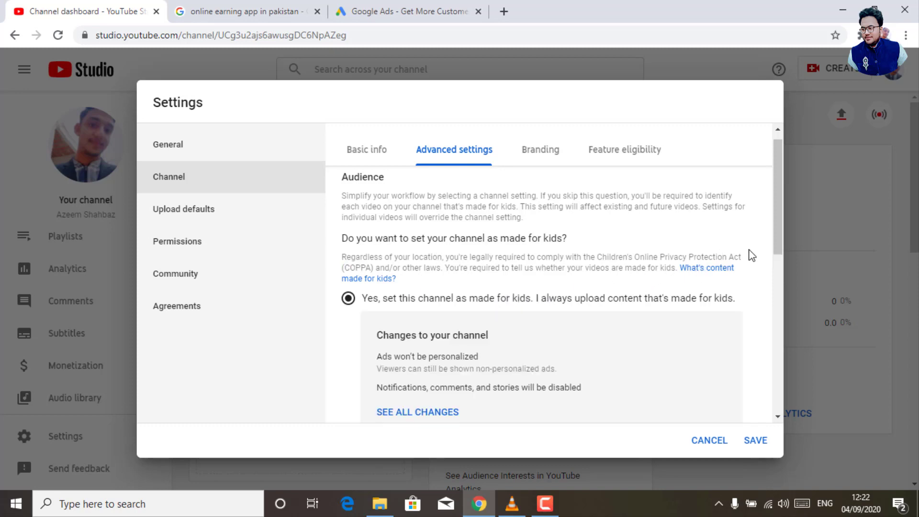
pyautogui.moveTo(776, 234); pyautogui.dragTo(780, 272)
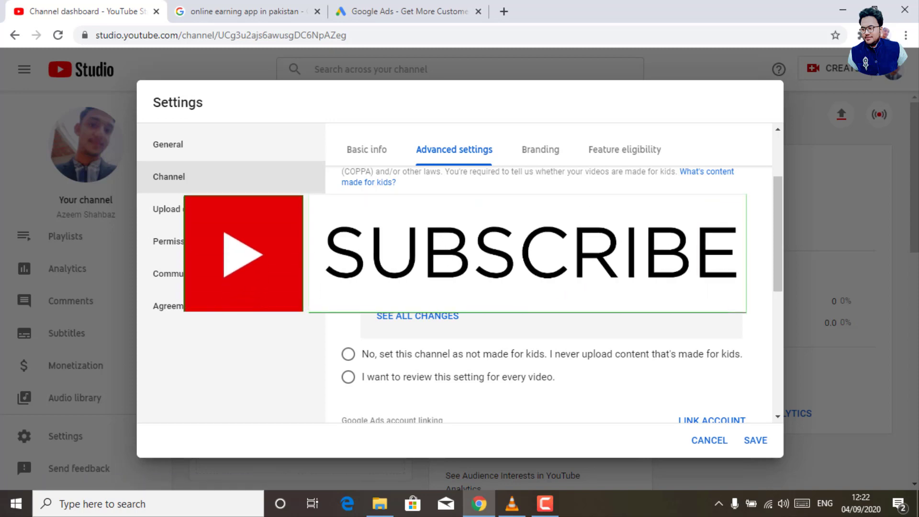
pyautogui.click(348, 358)
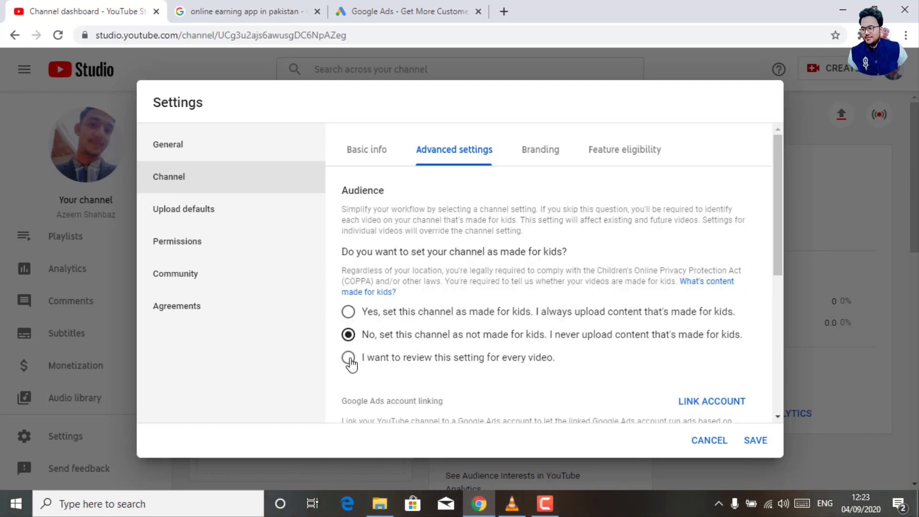
pyautogui.click(349, 358)
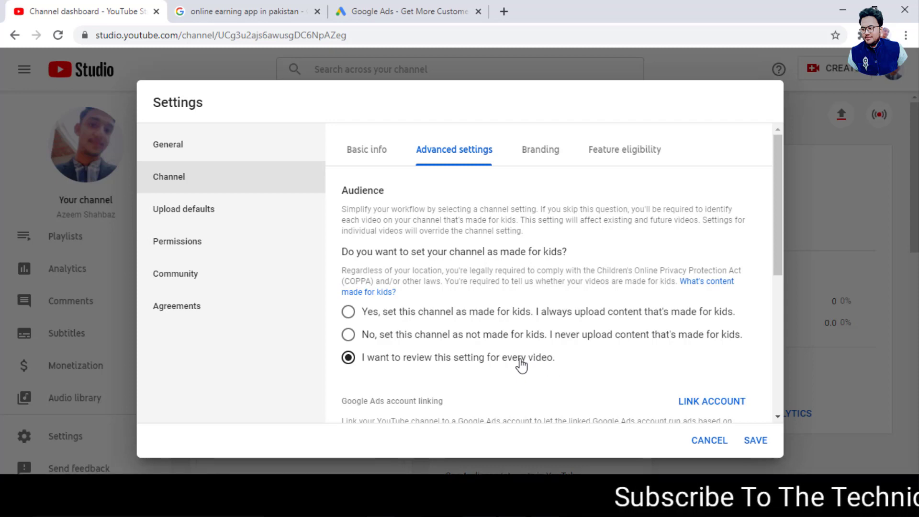
pyautogui.click(354, 336)
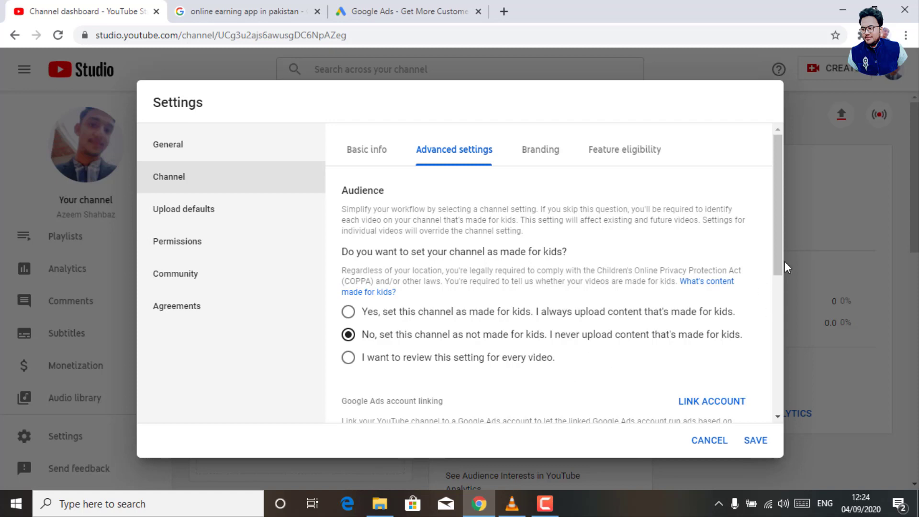
# In Advanced settings, uncheck 'Display the number of people subscribed to my channel'.
pyautogui.moveTo(774, 261); pyautogui.dragTo(775, 386)
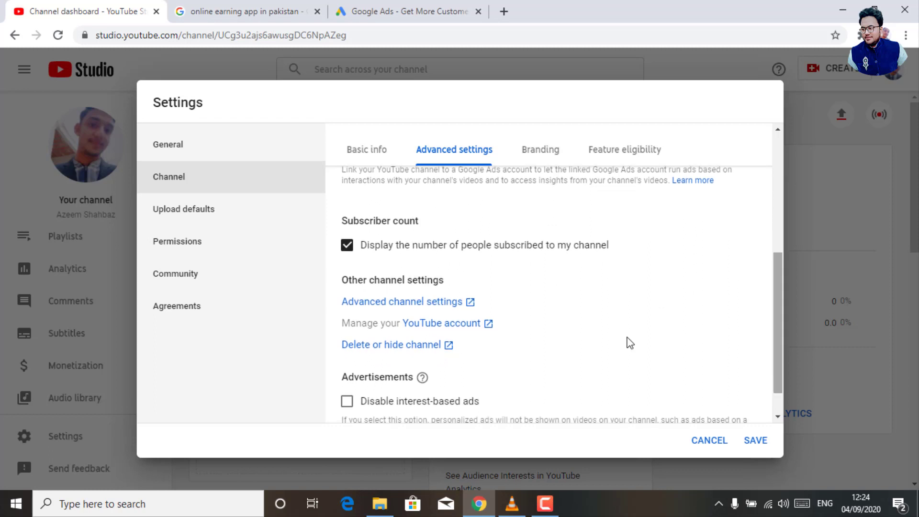
pyautogui.moveTo(614, 245); pyautogui.dragTo(369, 244)
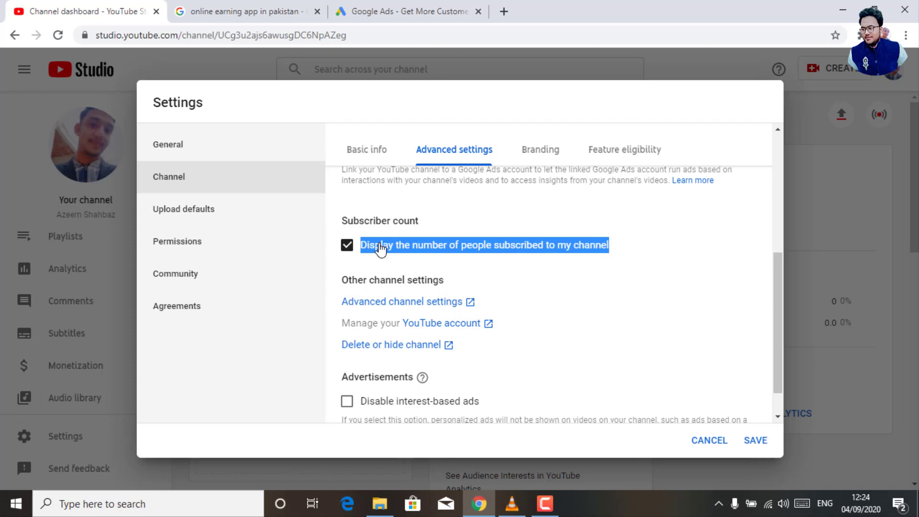
pyautogui.click(347, 246)
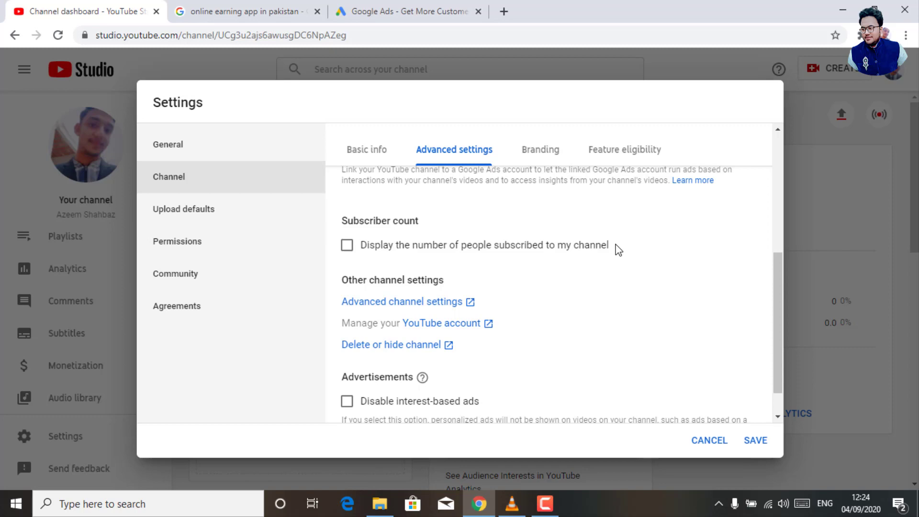
pyautogui.moveTo(617, 246); pyautogui.dragTo(573, 253)
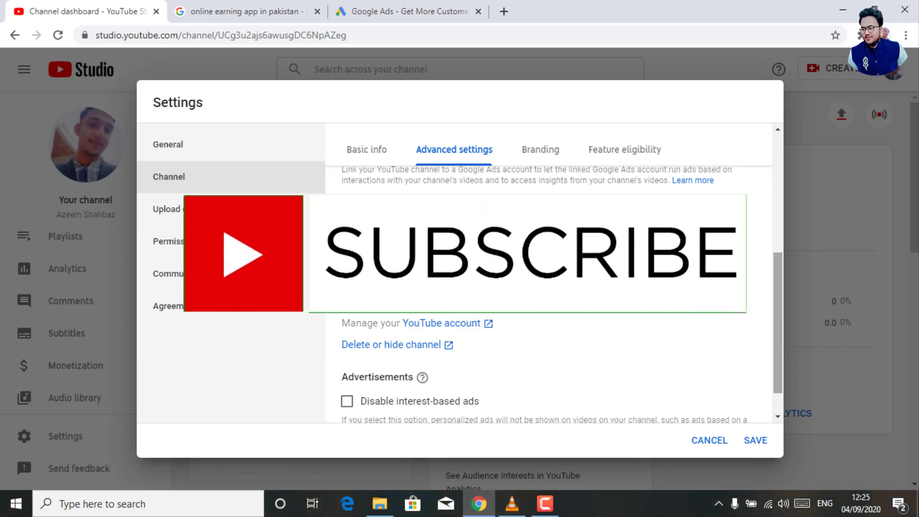
pyautogui.doubleClick(598, 245)
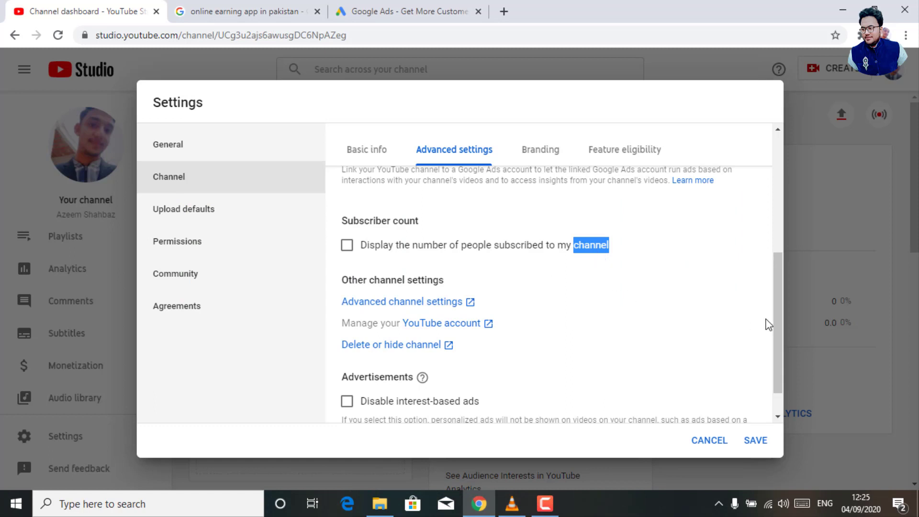
pyautogui.moveTo(773, 325); pyautogui.dragTo(771, 375)
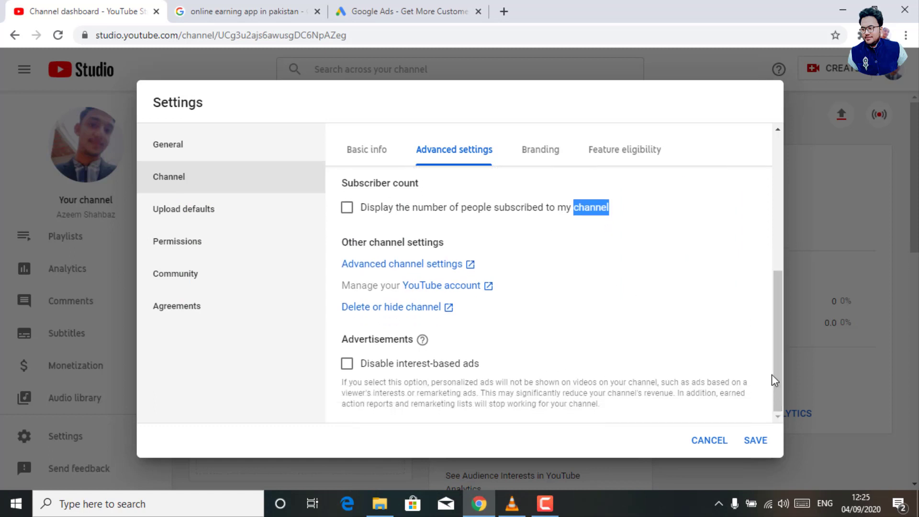
# Review the Branding watermark requirements (150 x 150, 1MB), cancel choosing an image, then view Feature eligibility.
pyautogui.click(543, 153)
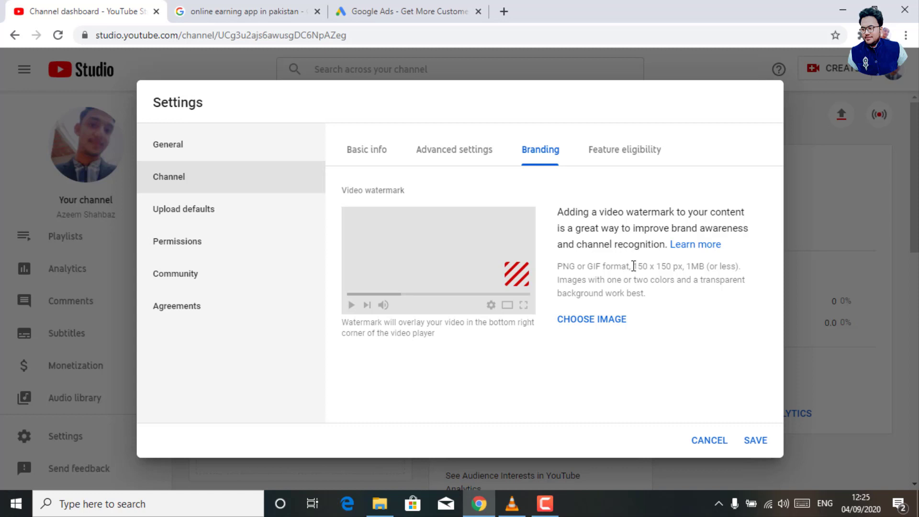
pyautogui.moveTo(636, 266); pyautogui.dragTo(671, 264)
pyautogui.click(689, 266)
pyautogui.doubleClick(690, 266)
pyautogui.click(605, 320)
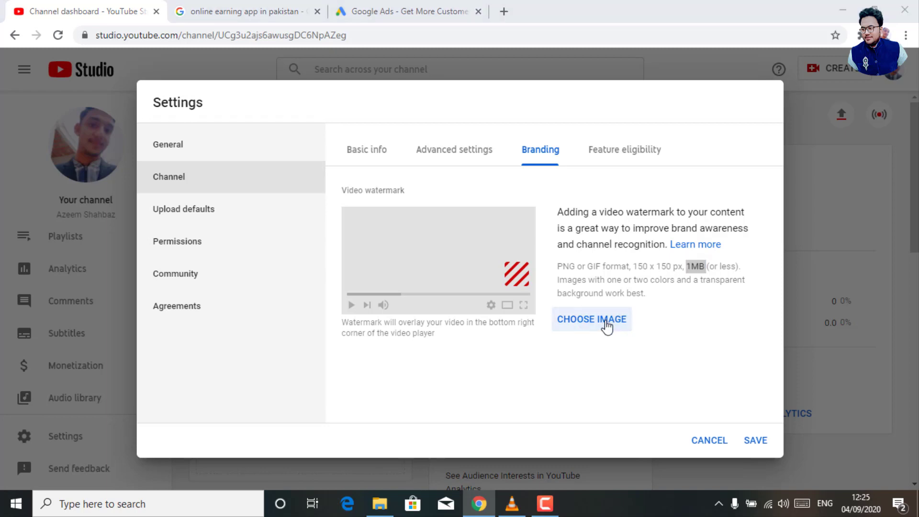
pyautogui.click(423, 303)
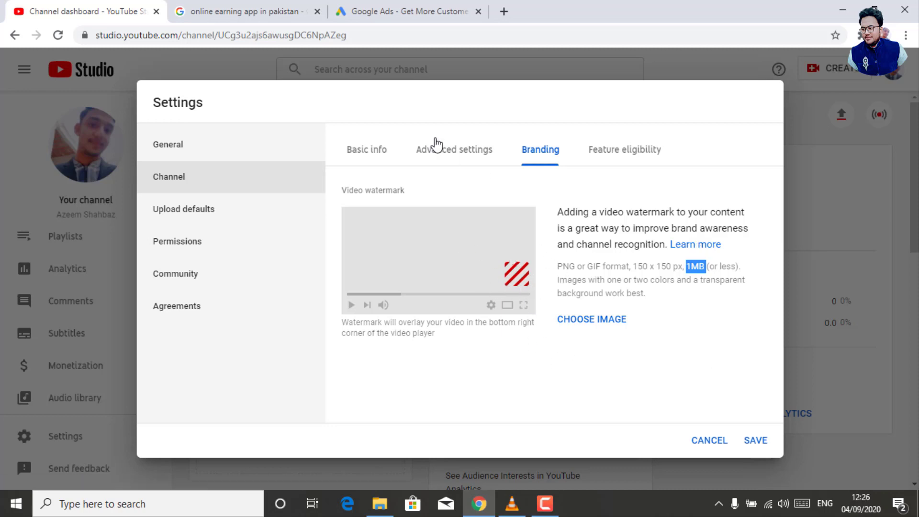
pyautogui.click(621, 154)
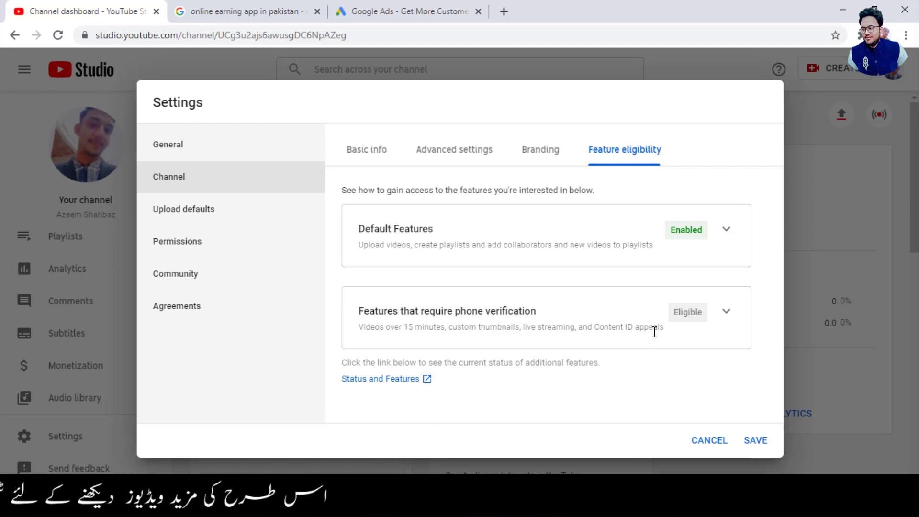
# Expand 'Features that require phone verification' and start phone number verification.
pyautogui.click(727, 312)
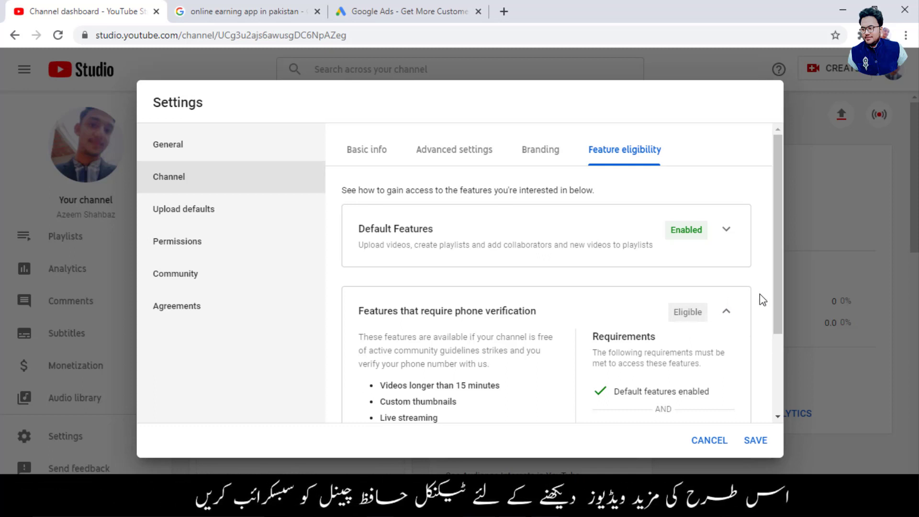
pyautogui.moveTo(774, 300); pyautogui.dragTo(788, 377)
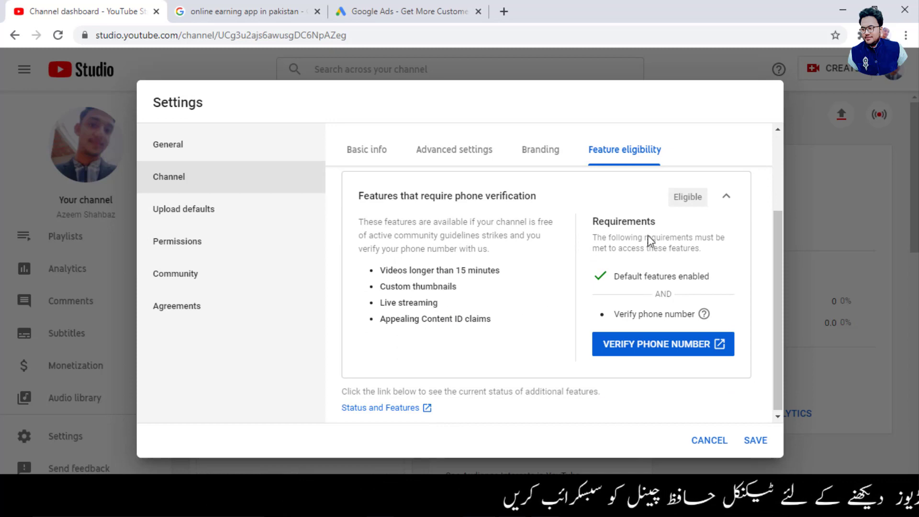
pyautogui.click(642, 348)
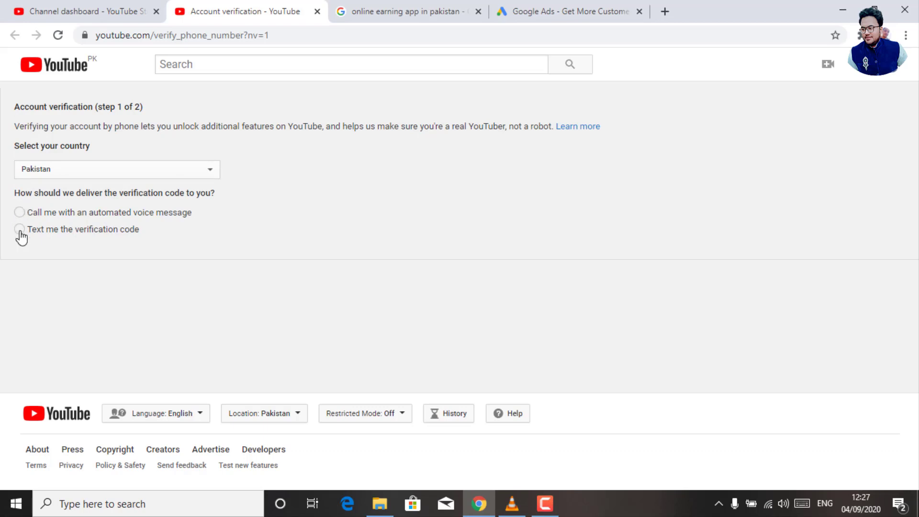
# Choose text-message delivery for the verification code, enter a phone number, and close the verification tab.
pyautogui.click(19, 229)
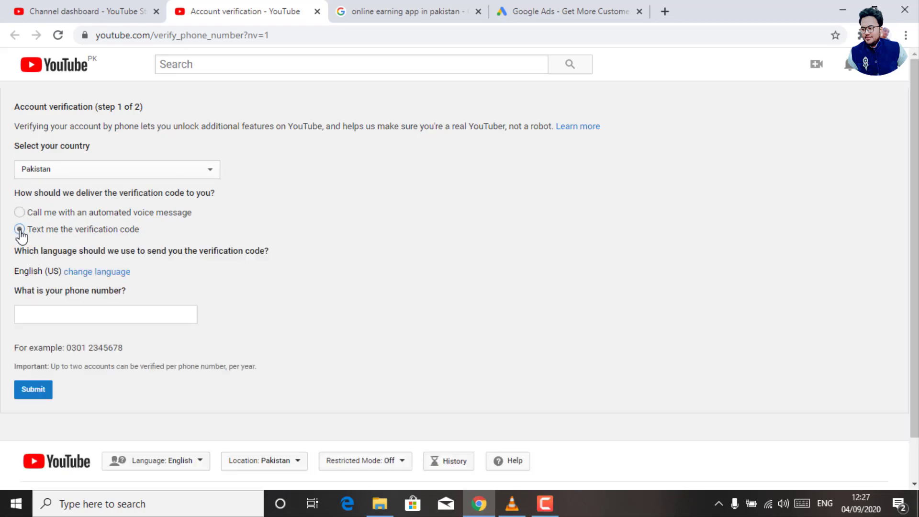
pyautogui.click(36, 308)
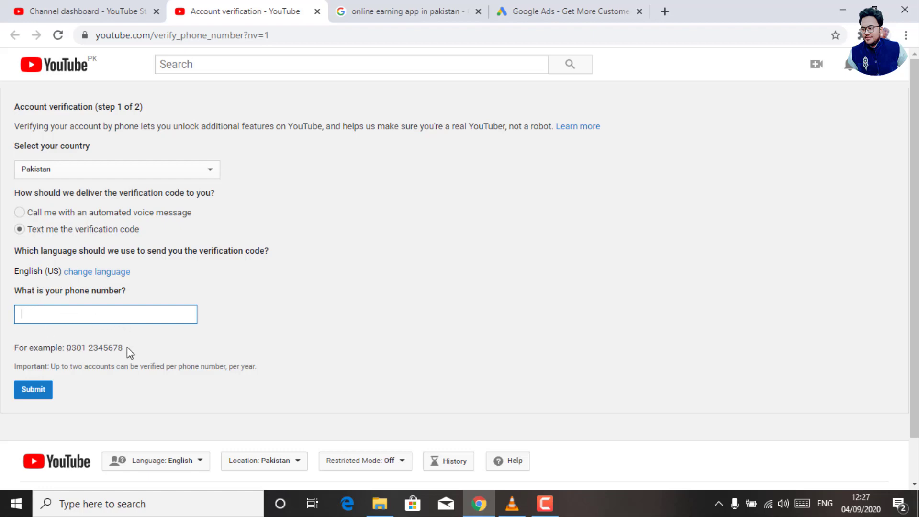
pyautogui.moveTo(127, 346); pyautogui.dragTo(66, 349)
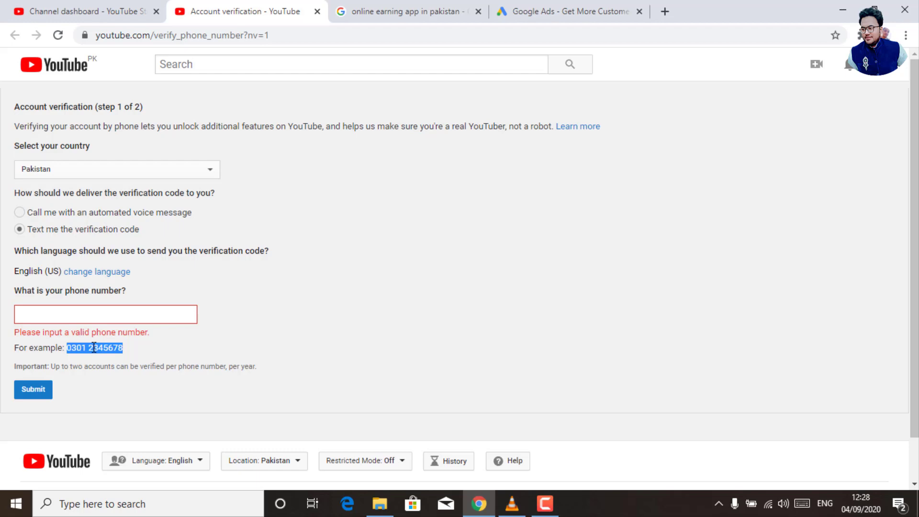
pyautogui.click(54, 312)
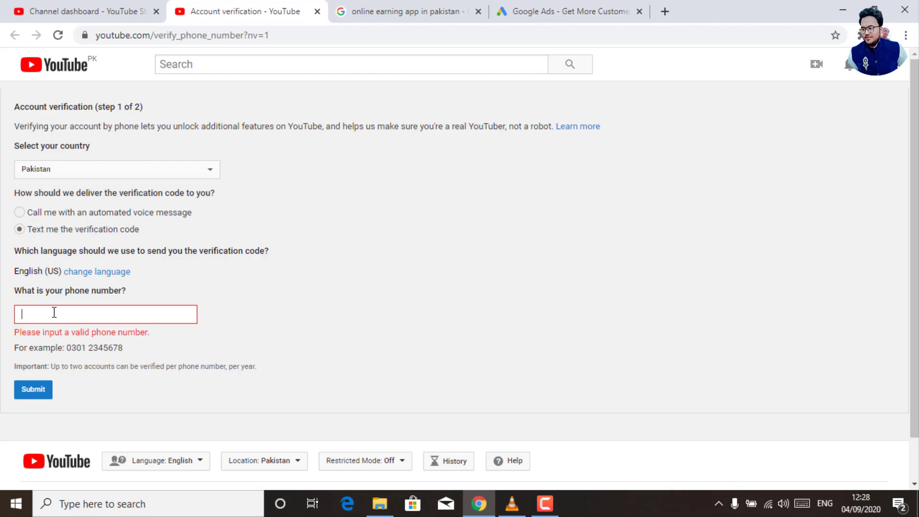
pyautogui.click(77, 317)
pyautogui.click(317, 11)
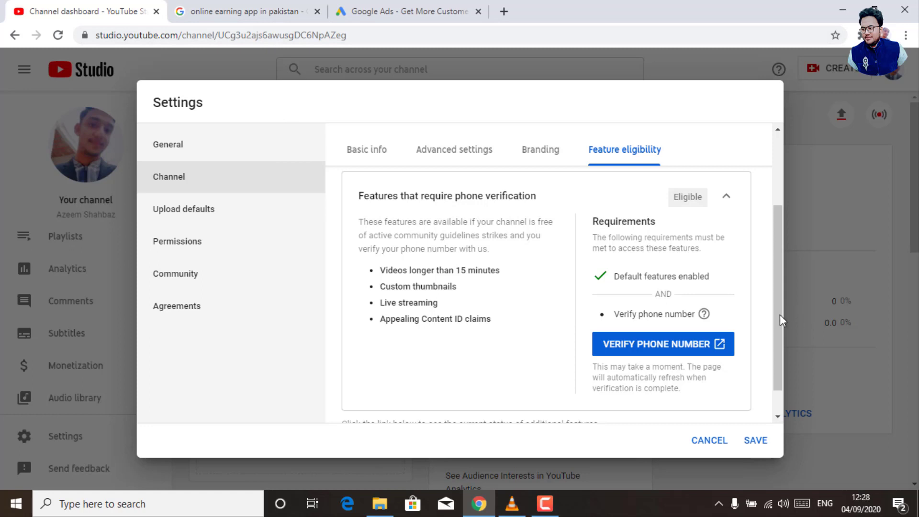
# Collapse the 'Features that require phone verification' section on Feature eligibility.
pyautogui.moveTo(779, 315); pyautogui.dragTo(778, 365)
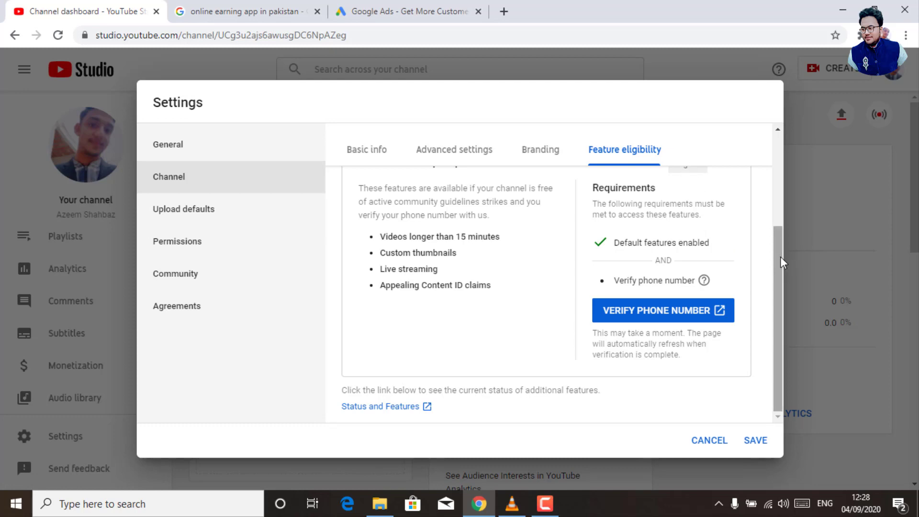
pyautogui.moveTo(780, 255); pyautogui.dragTo(754, 225)
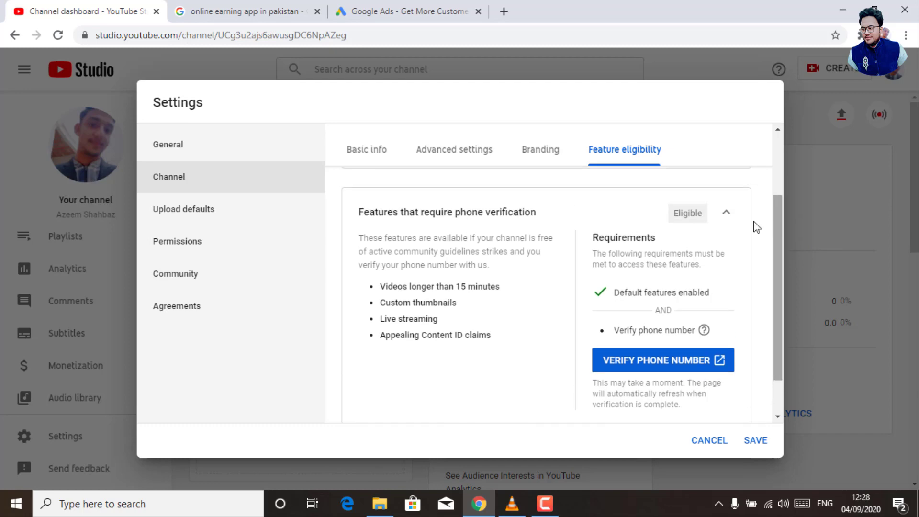
pyautogui.click(724, 212)
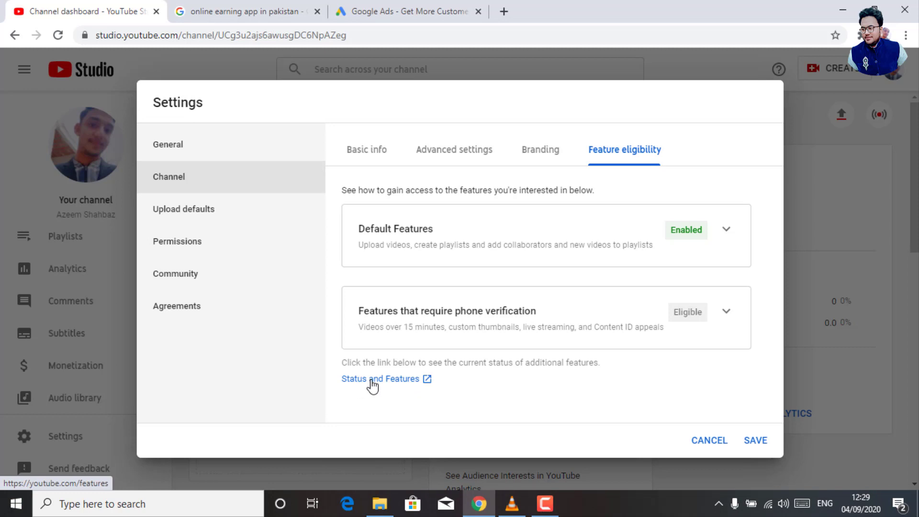
# Open Status and Features and review Channel violations: 0 of 3 copyright and Community Guidelines strikes.
pyautogui.click(372, 383)
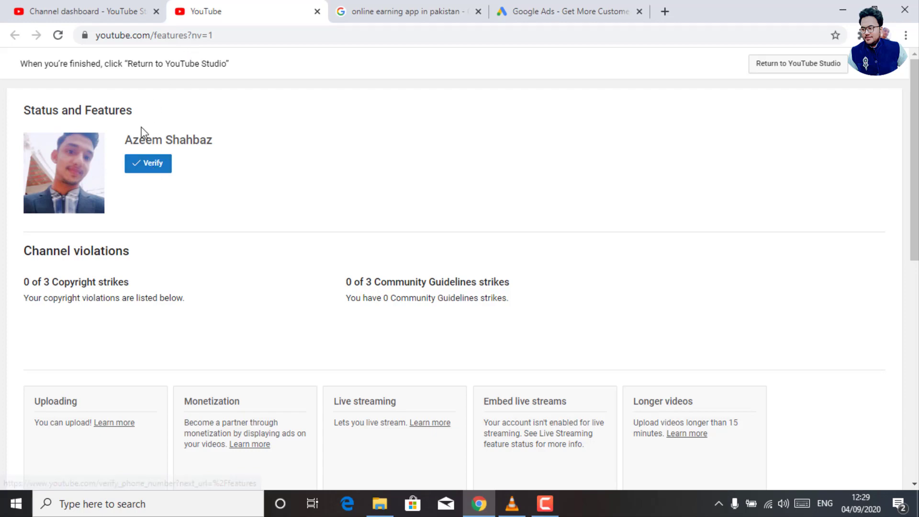
pyautogui.click(152, 165)
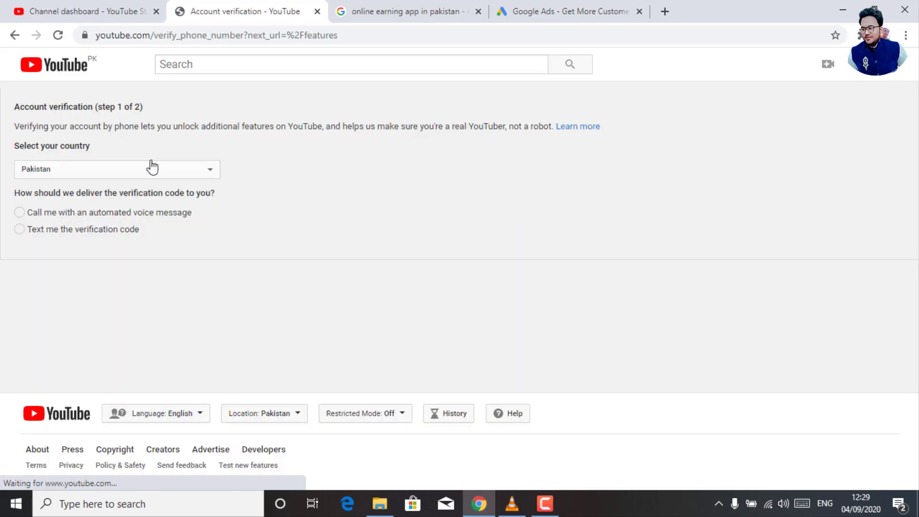
pyautogui.click(15, 36)
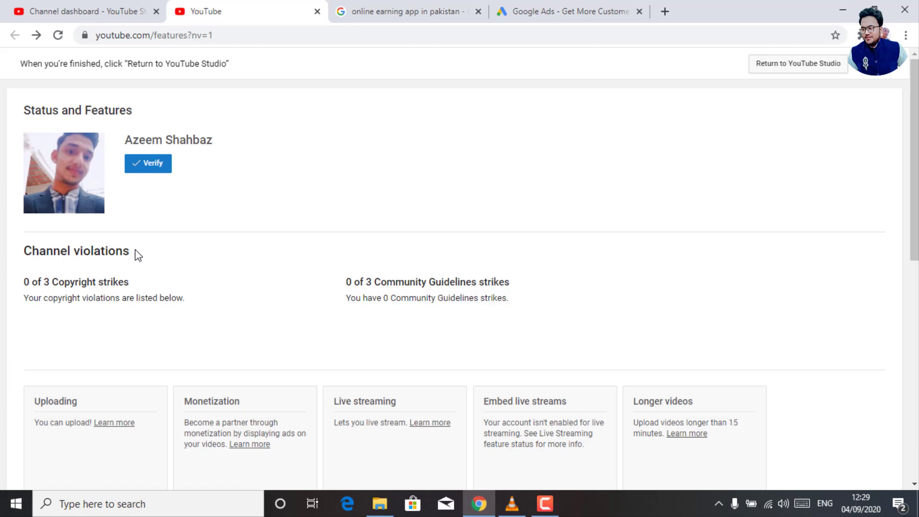
pyautogui.moveTo(135, 250); pyautogui.dragTo(11, 251)
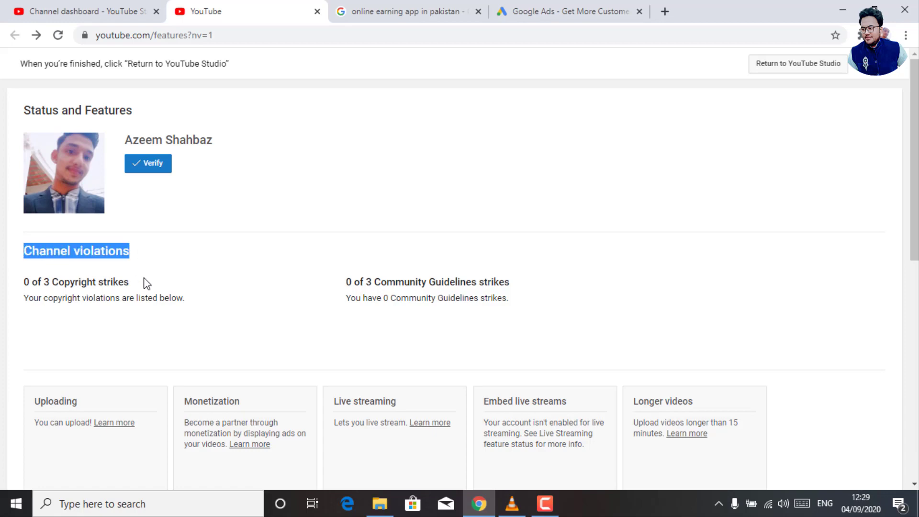
pyautogui.moveTo(135, 281); pyautogui.dragTo(9, 284)
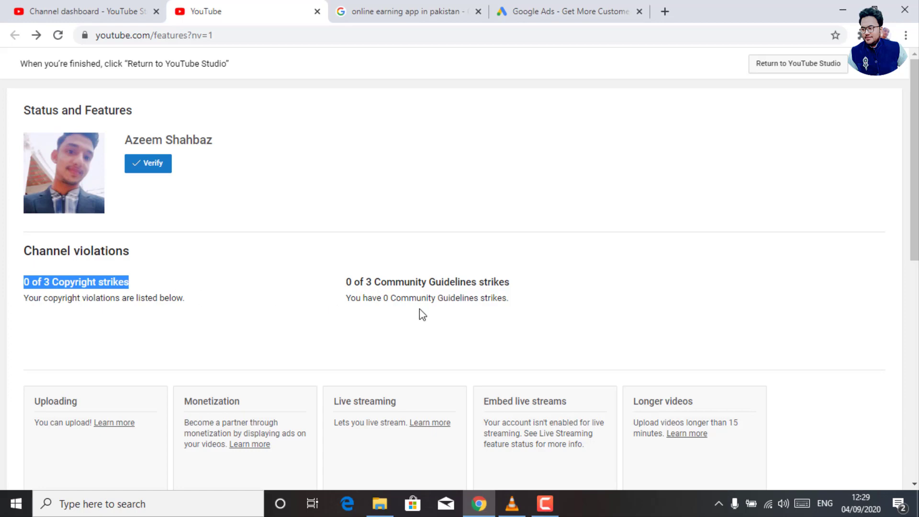
pyautogui.click(140, 286)
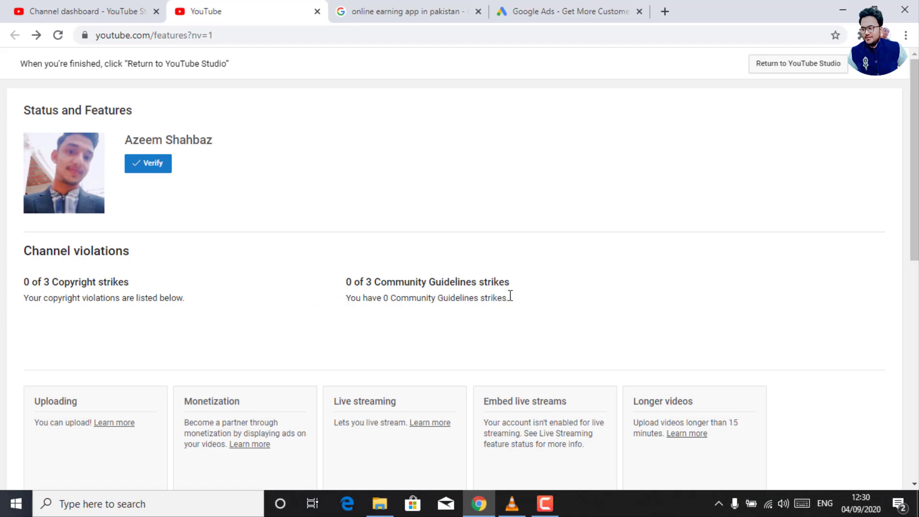
# Scroll through the feature cards down to Channel memberships, then open a new browser tab.
pyautogui.scroll(-1, 914, 268)
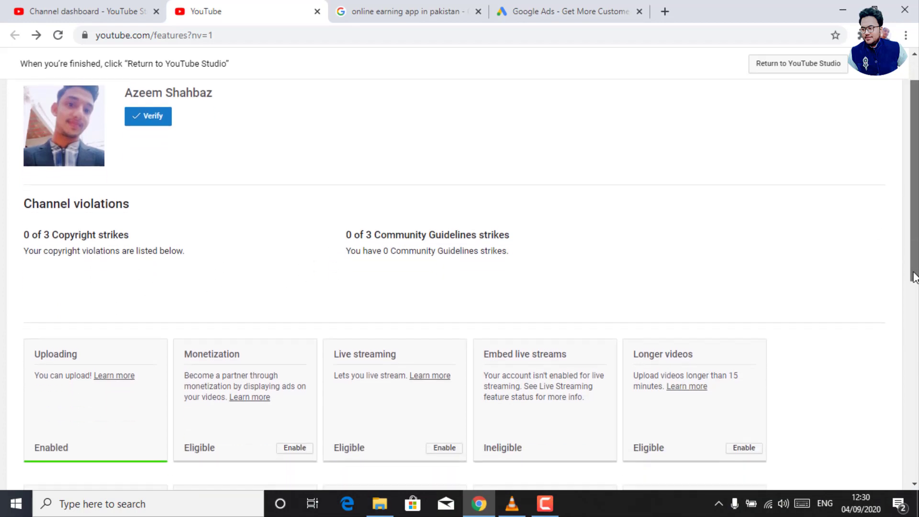
pyautogui.moveTo(914, 277); pyautogui.dragTo(914, 287)
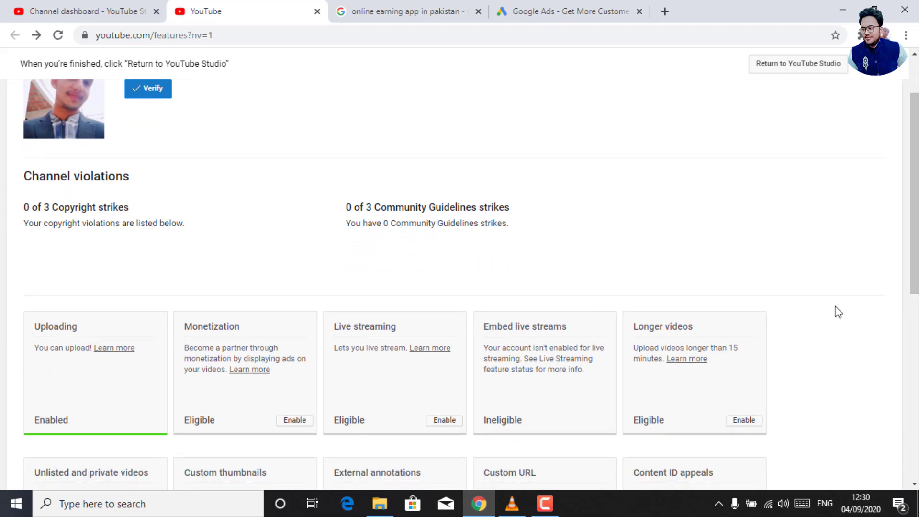
pyautogui.scroll(-3, 914, 266)
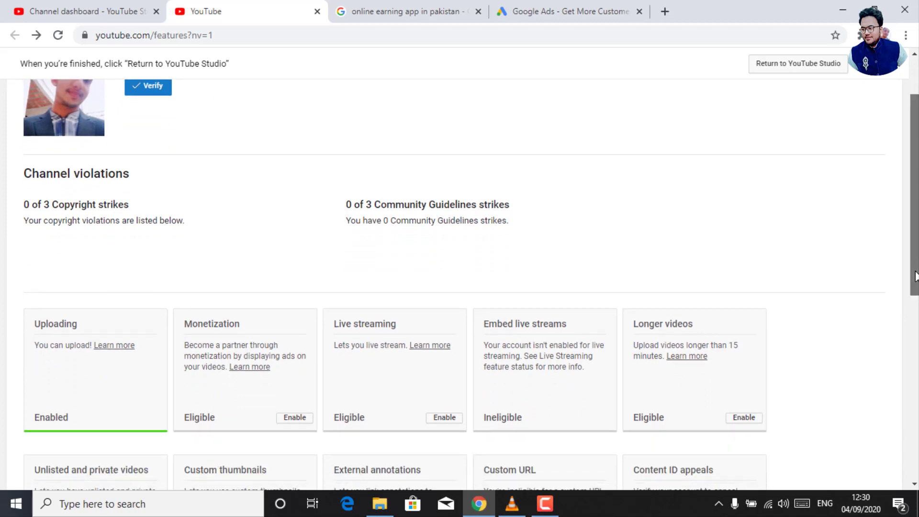
pyautogui.scroll(-2, 459, 285)
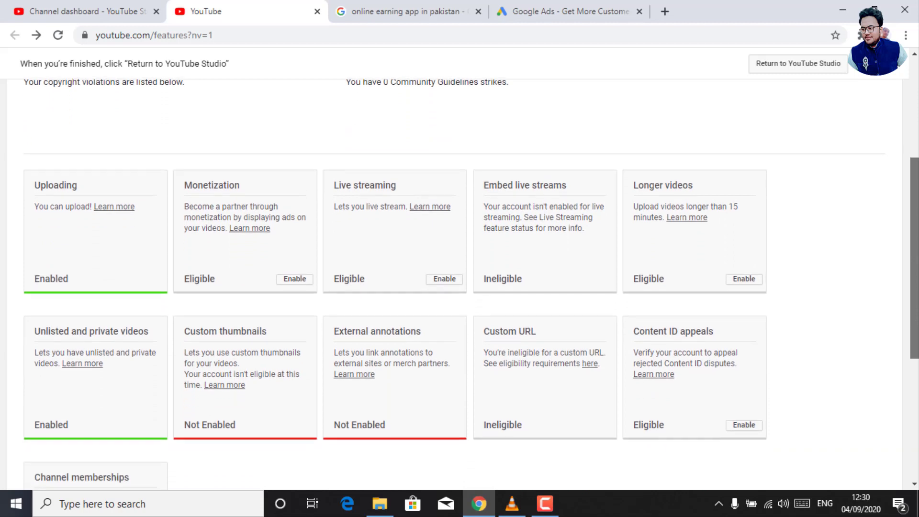
pyautogui.scroll(-1, 459, 285)
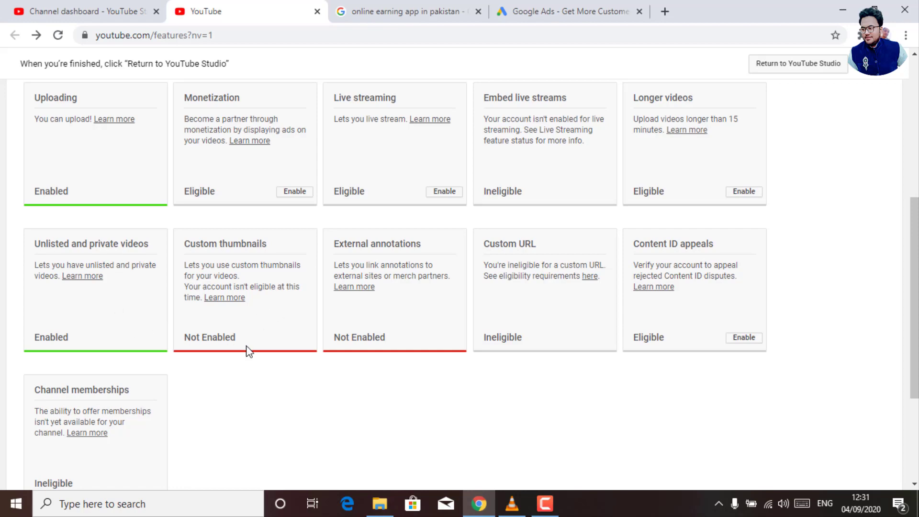
pyautogui.moveTo(243, 338); pyautogui.dragTo(161, 308)
pyautogui.click(268, 335)
pyautogui.click(665, 11)
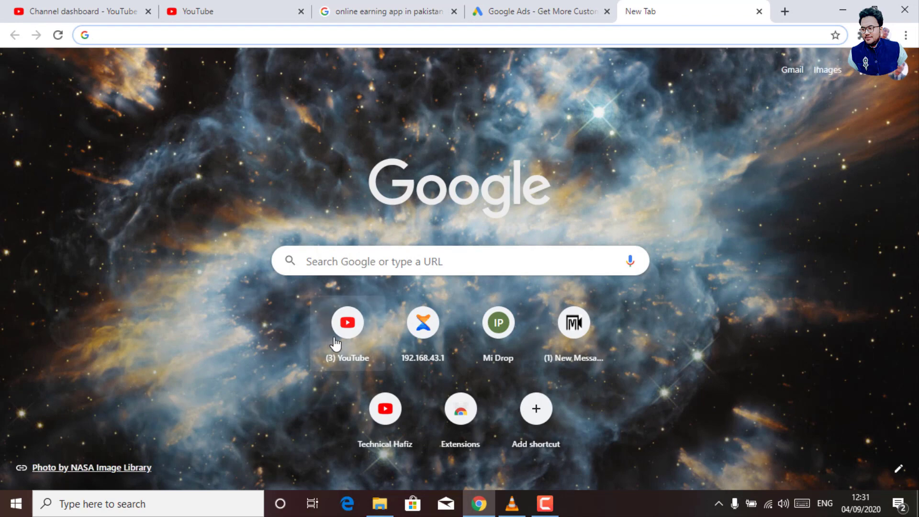
# Load the YouTube home page in the new tab, then return to the Status and Features tab.
pyautogui.click(345, 330)
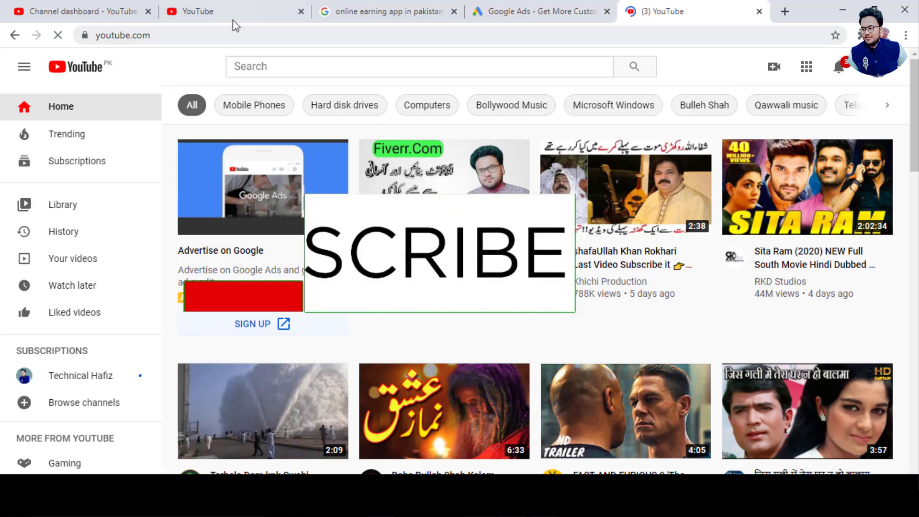
pyautogui.click(48, 15)
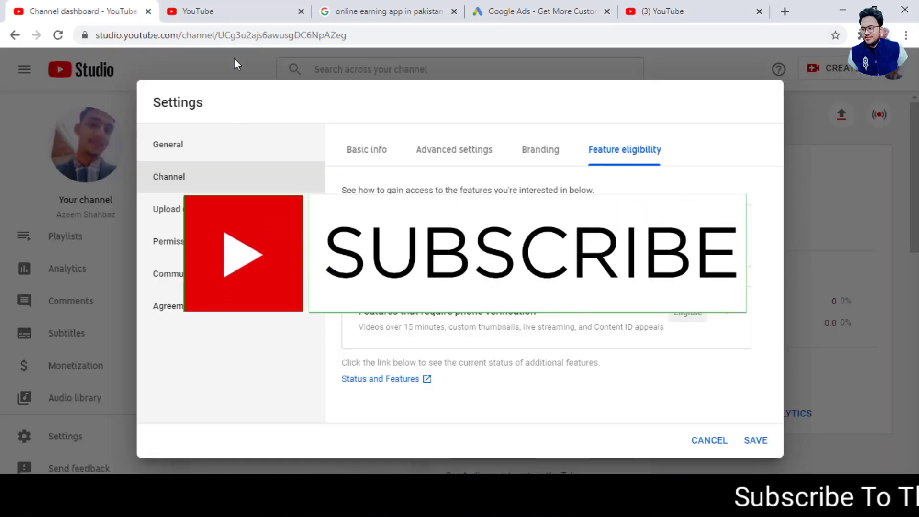
pyautogui.click(221, 12)
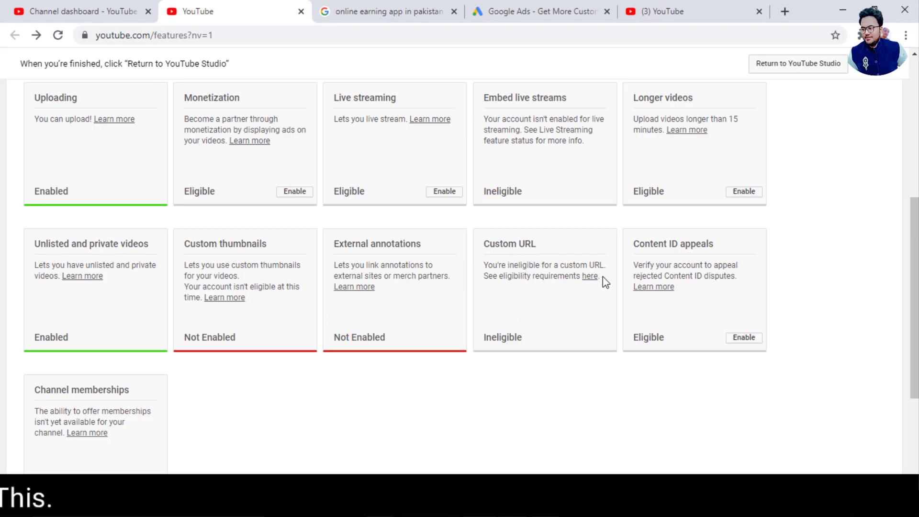
# In another new tab, load youtube.com/technicalhafizofficial, then return to the Status and Features tab.
pyautogui.click(779, 14)
pyautogui.write('y')
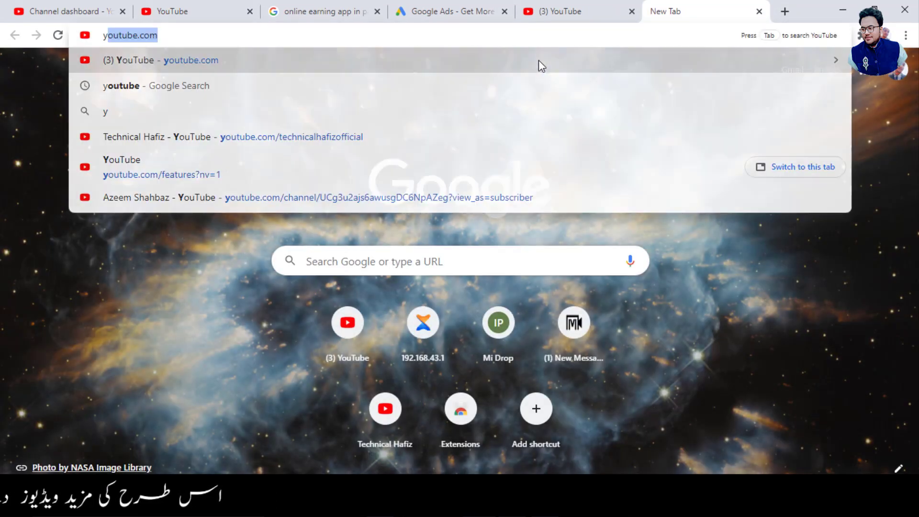
pyautogui.write('out')
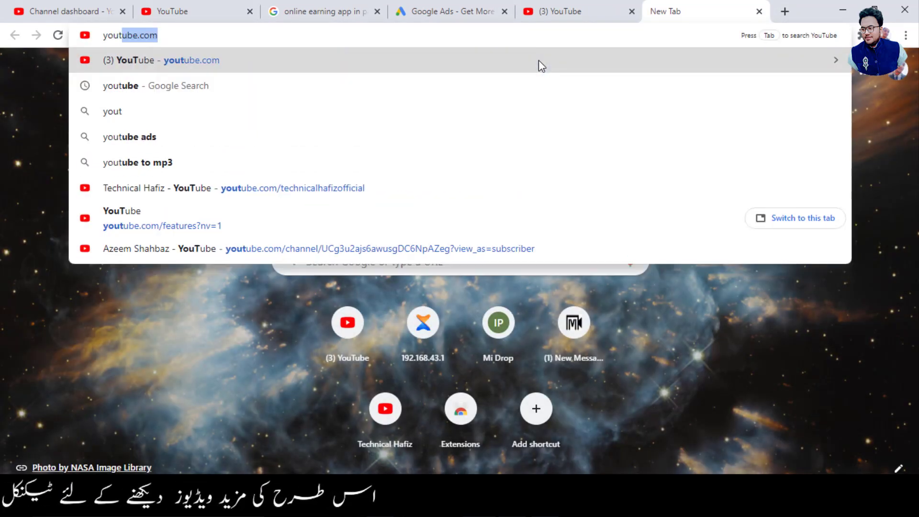
pyautogui.press('Right')
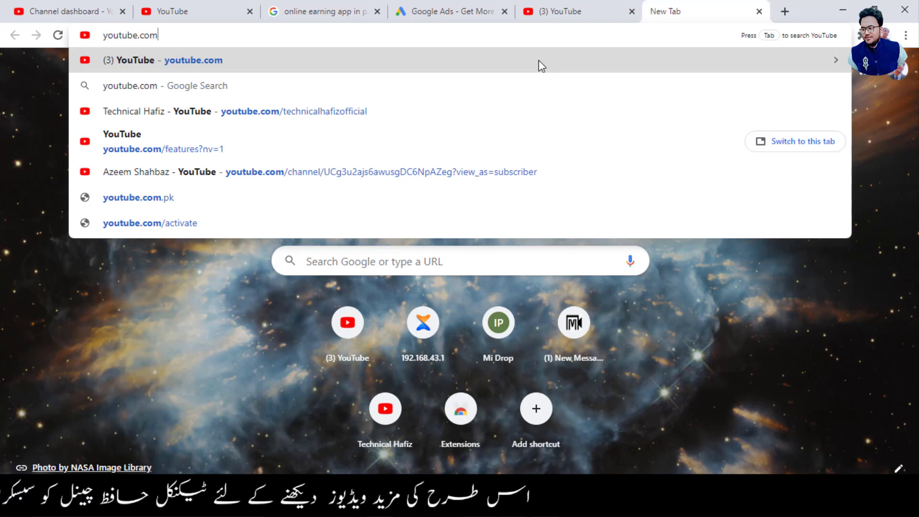
pyautogui.write('/')
pyautogui.press('BackSpace')
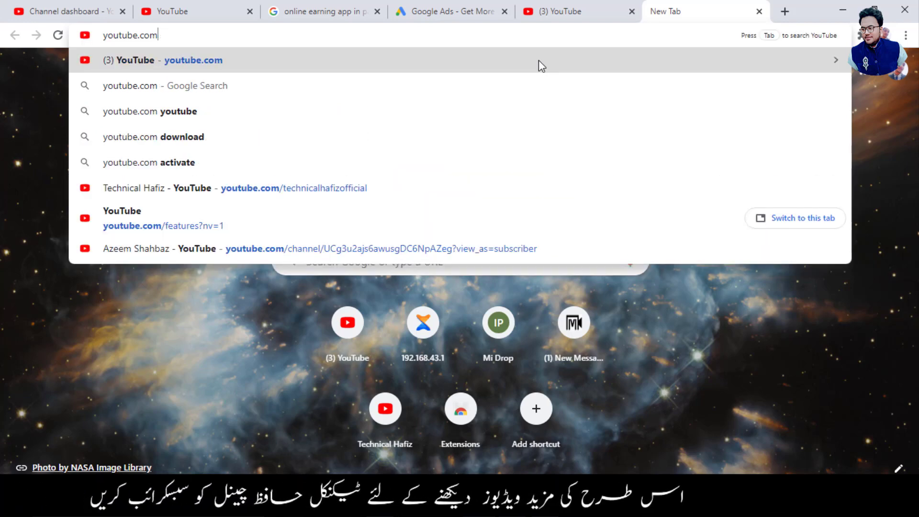
pyautogui.write('.')
pyautogui.press('BackSpace')
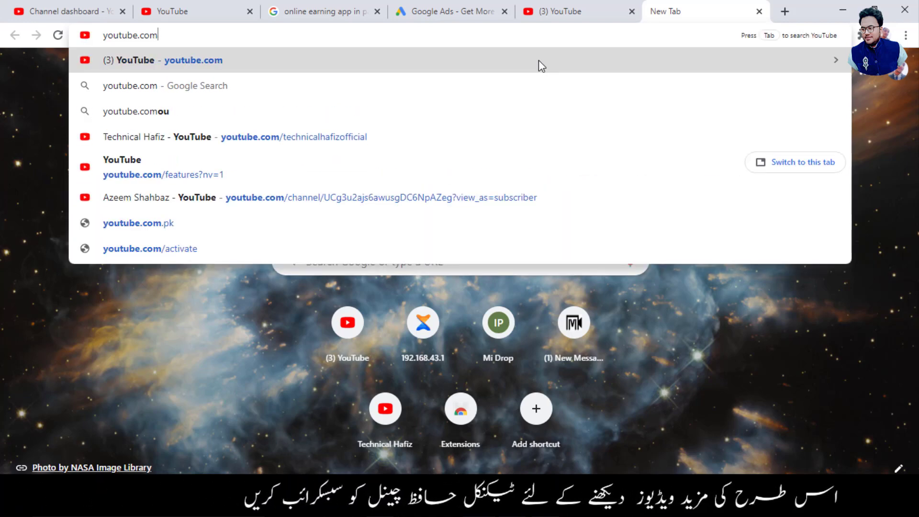
pyautogui.write('/te')
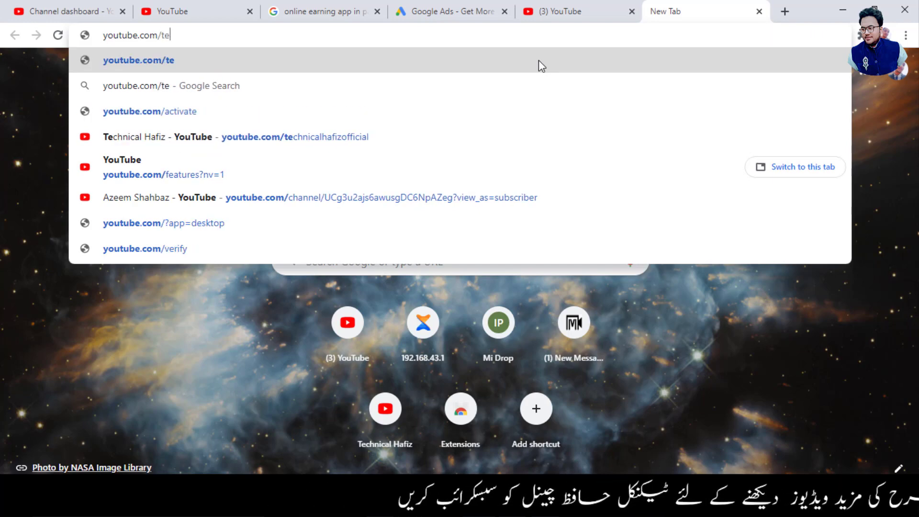
pyautogui.write('chnica')
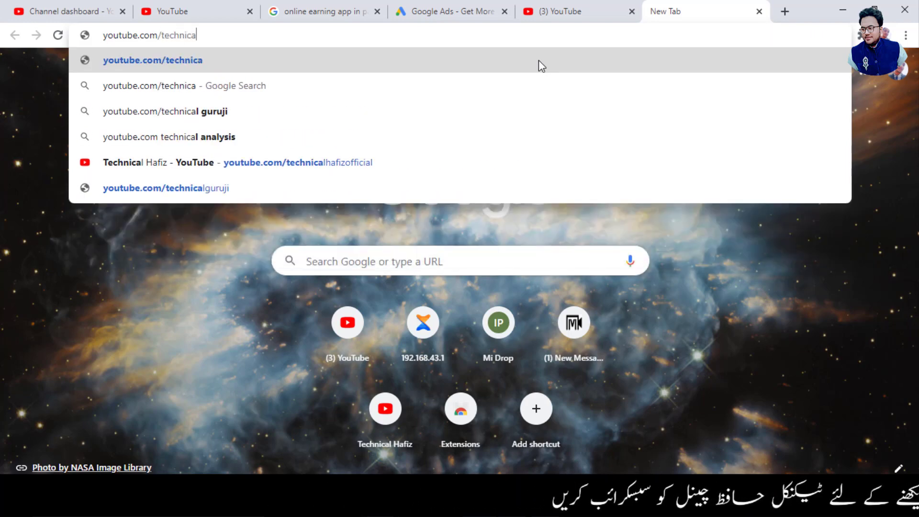
pyautogui.write('lh')
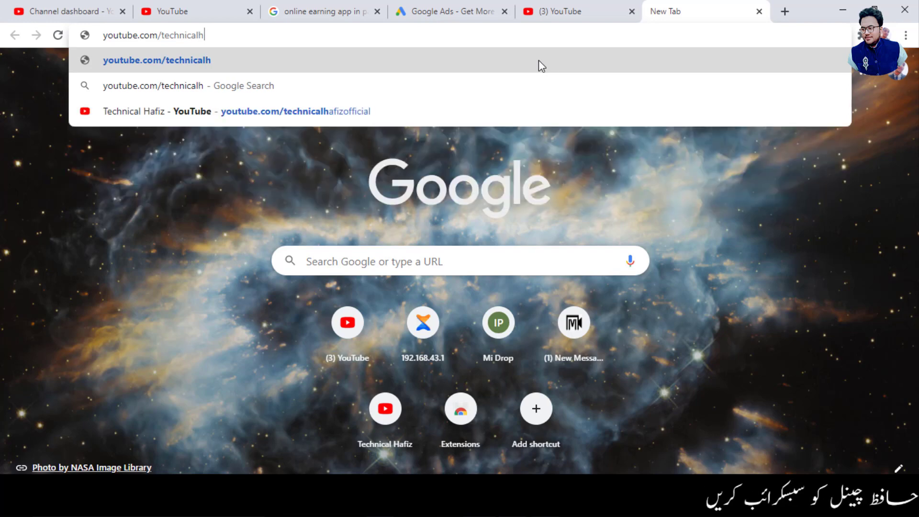
pyautogui.write('afiz')
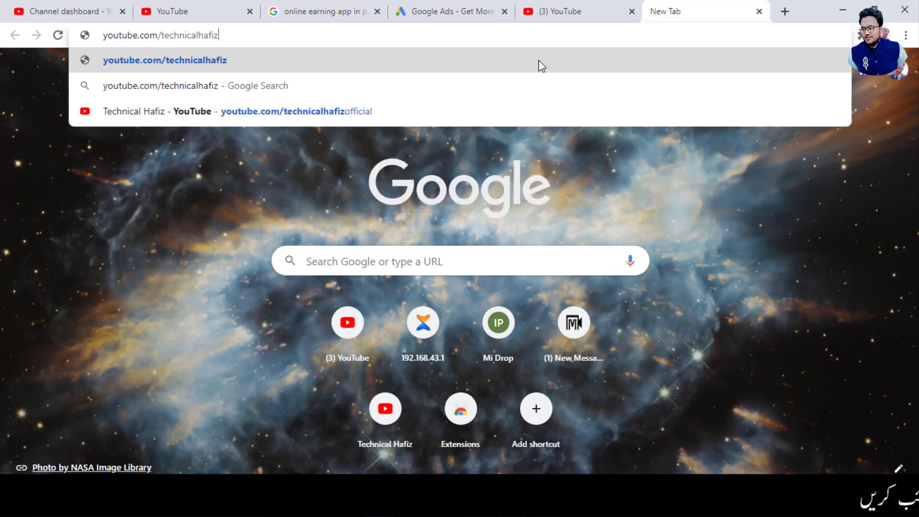
pyautogui.write('off')
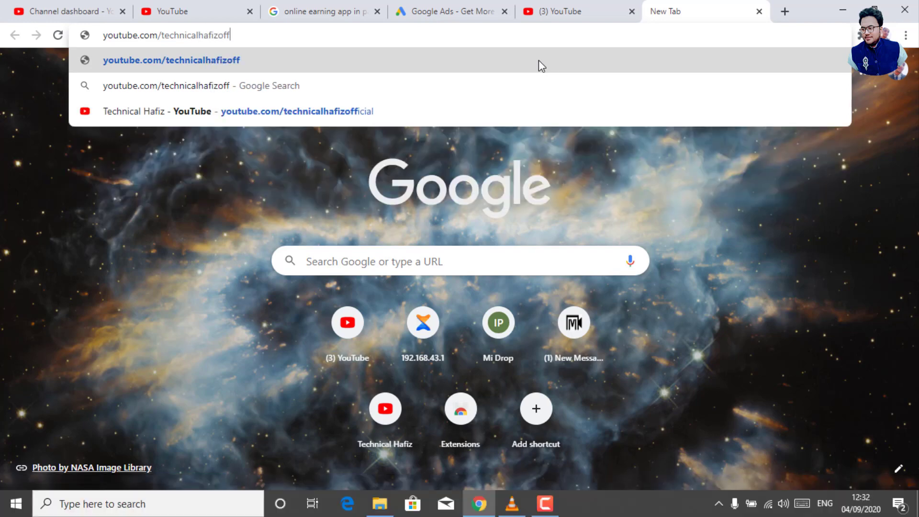
pyautogui.write('icial')
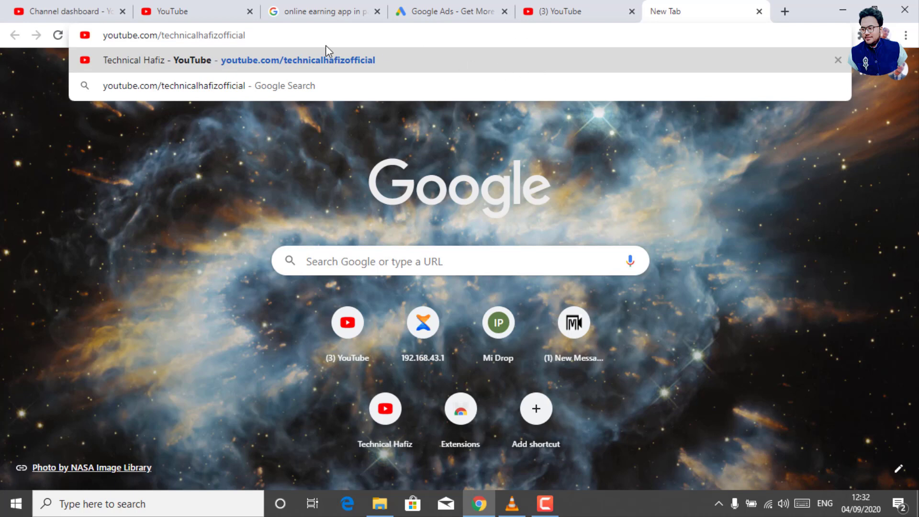
pyautogui.press('Return')
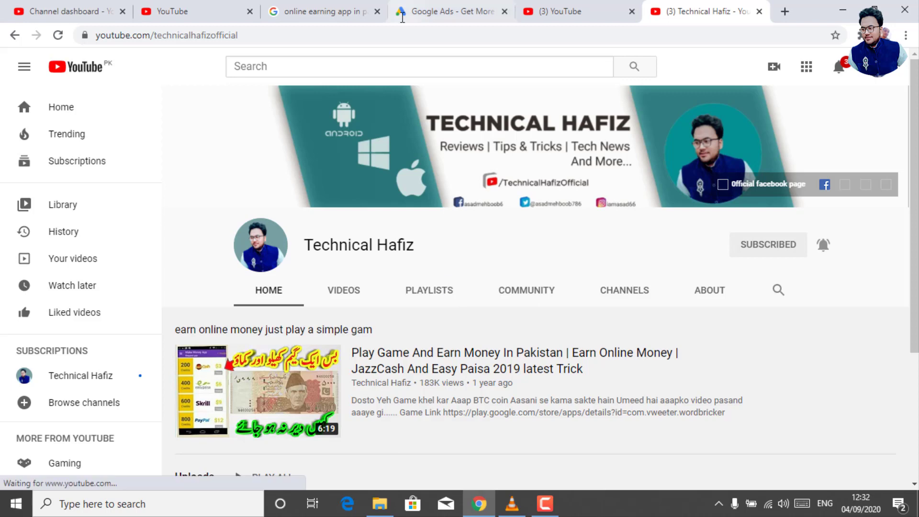
pyautogui.click(159, 14)
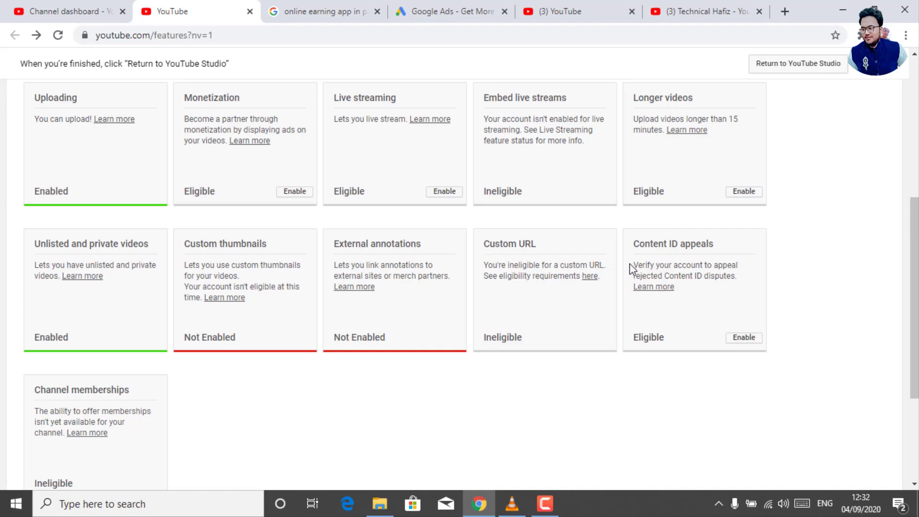
# Review the Content ID appeals and Channel memberships (Ineligible) entries on the Status and Features page.
pyautogui.moveTo(715, 256); pyautogui.dragTo(741, 295)
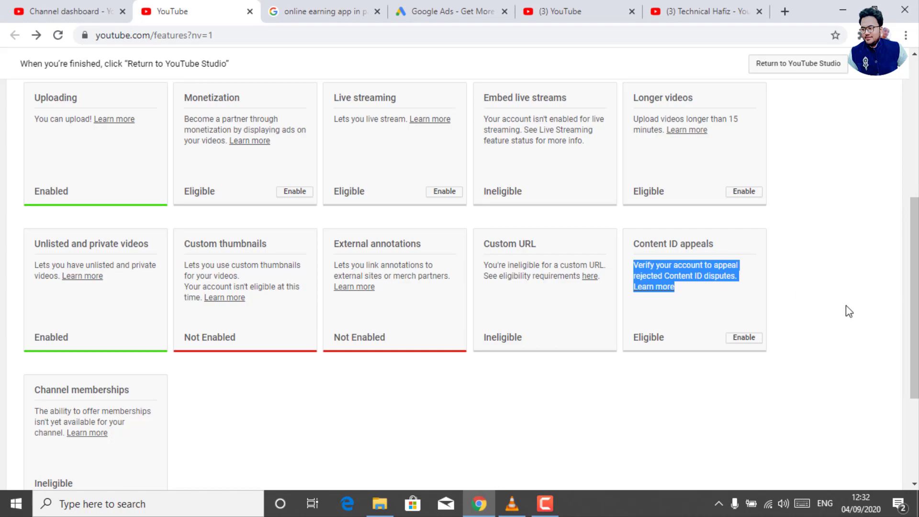
pyautogui.click(831, 311)
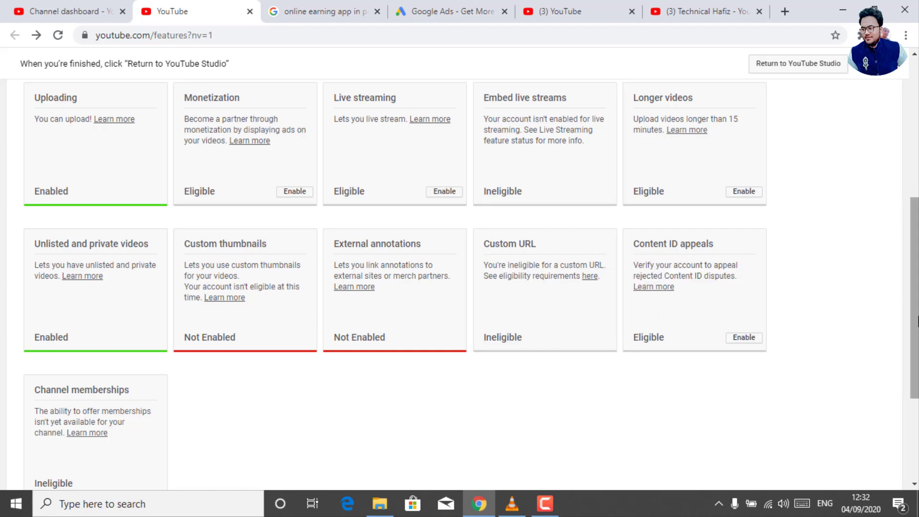
pyautogui.scroll(-2, 912, 318)
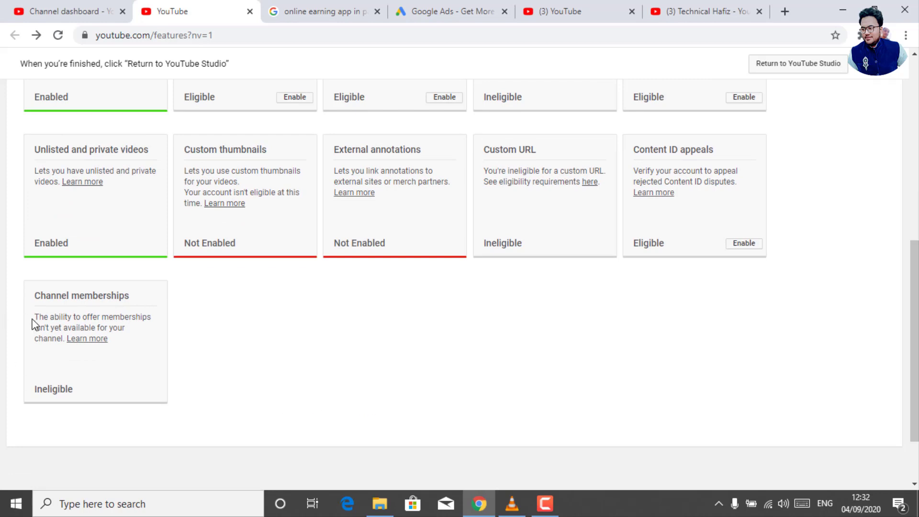
pyautogui.moveTo(32, 315); pyautogui.dragTo(114, 340)
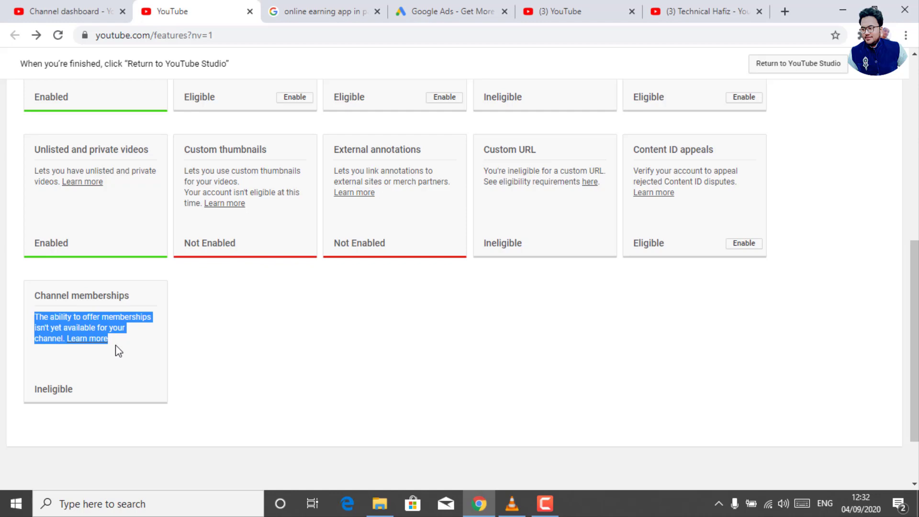
pyautogui.click(118, 369)
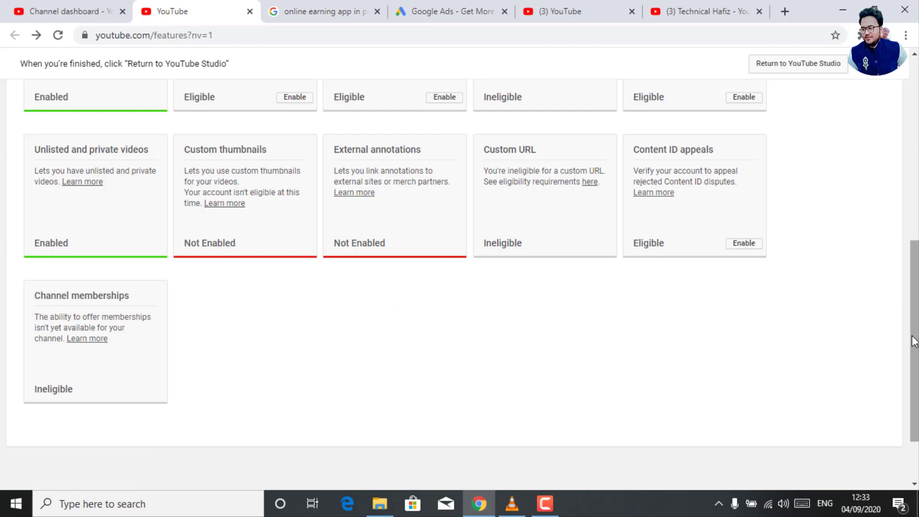
pyautogui.moveTo(914, 342); pyautogui.dragTo(913, 154)
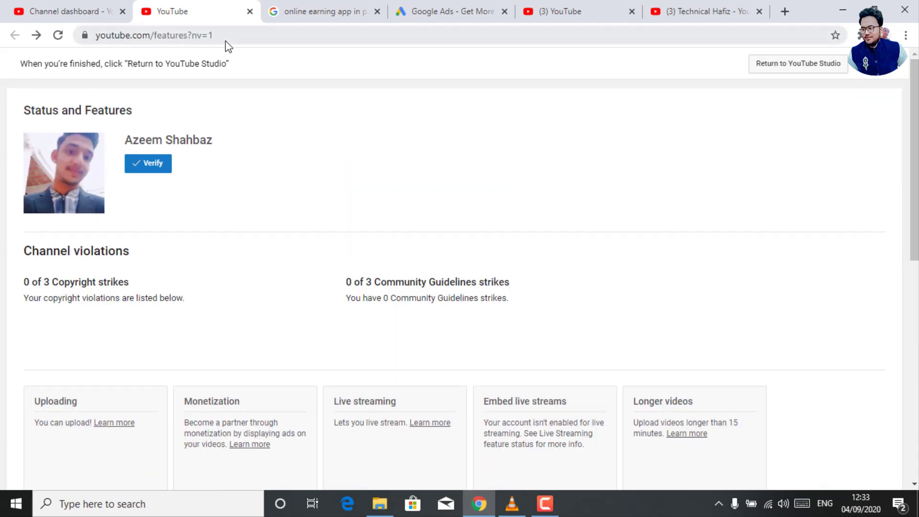
# Close the Status and Features tab and show Upload defaults in the dashboard's Settings dialog.
pyautogui.click(249, 11)
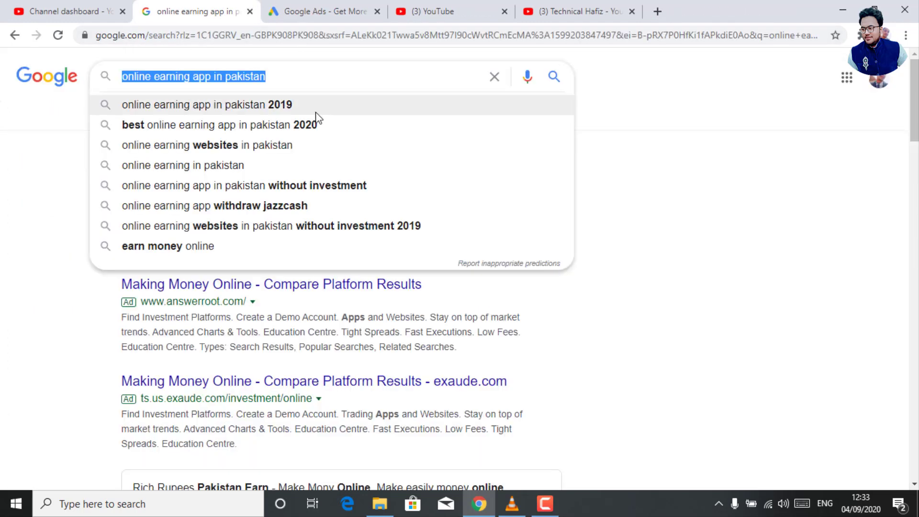
pyautogui.click(96, 6)
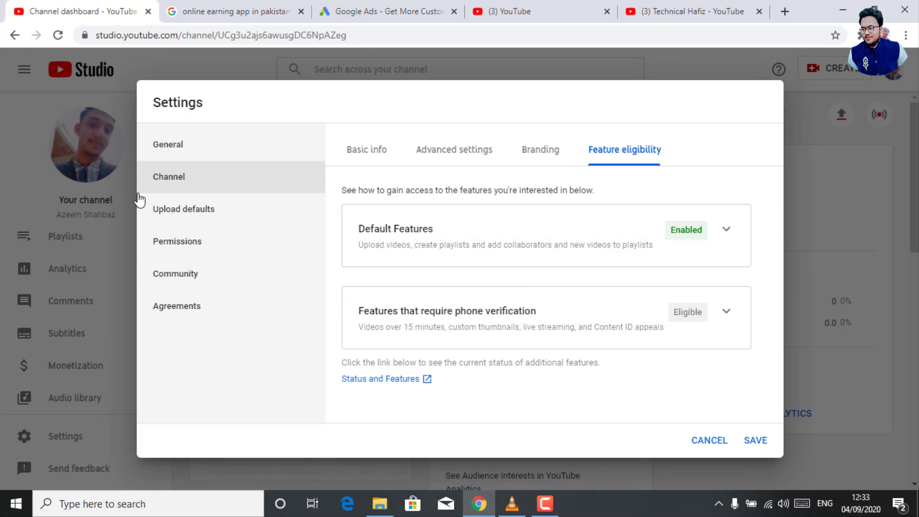
pyautogui.click(197, 216)
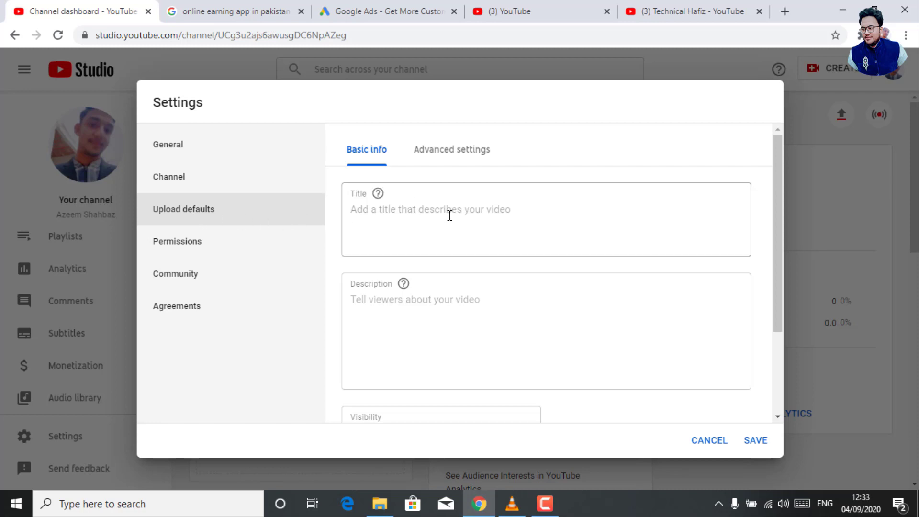
# Enter the placeholder default title 'hjdfkhfkgfuegwfwiu' and a placeholder default description.
pyautogui.click(449, 215)
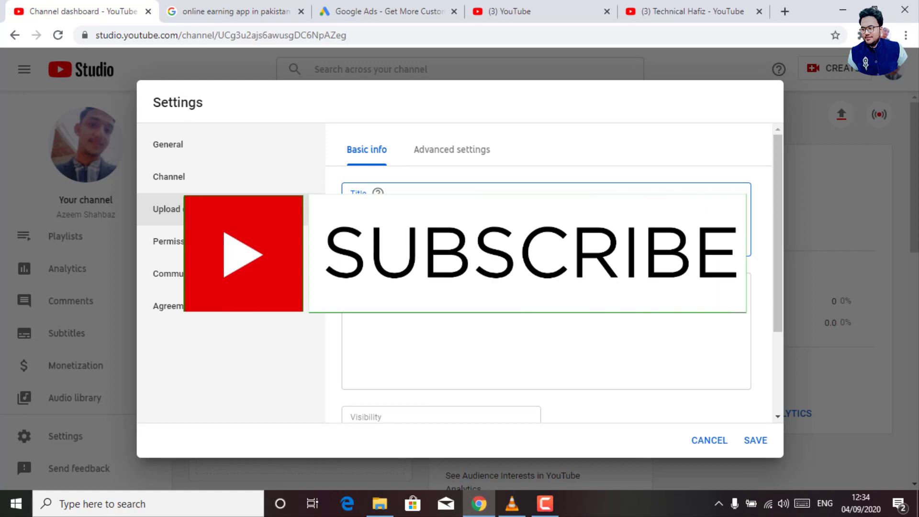
pyautogui.click(439, 303)
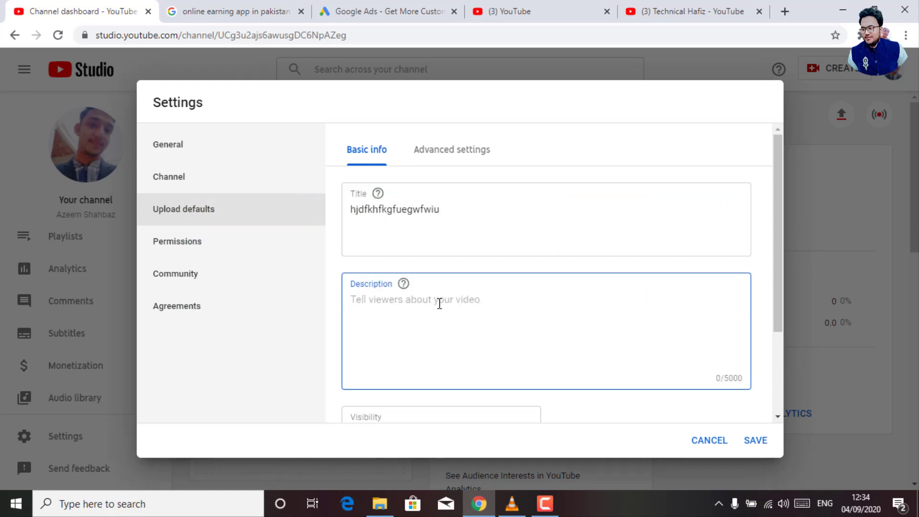
pyautogui.write('jldakhfkjhfeuhukhahs')
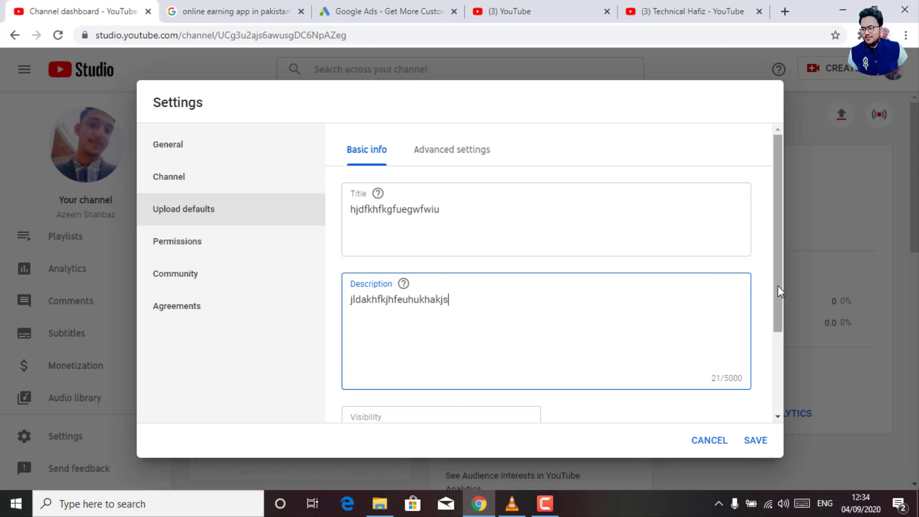
pyautogui.moveTo(780, 291); pyautogui.dragTo(788, 402)
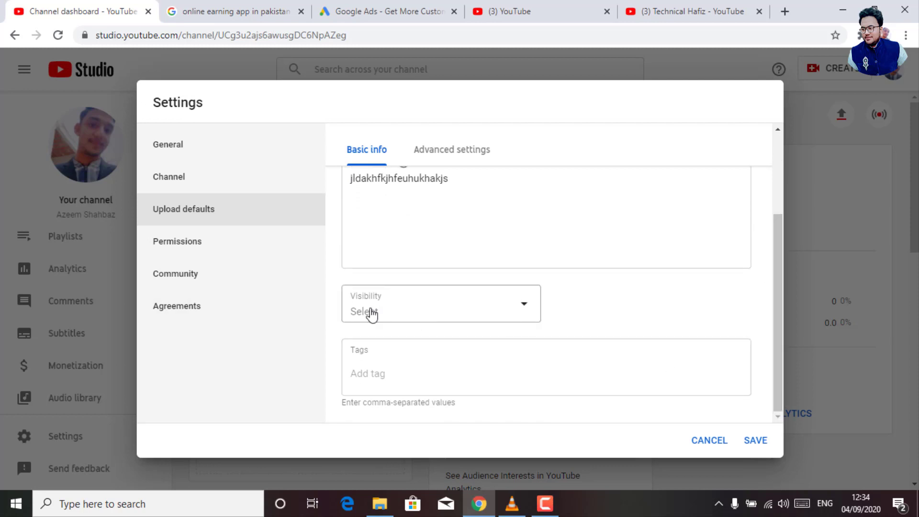
# Change the default visibility from Unlisted to Public.
pyautogui.click(371, 314)
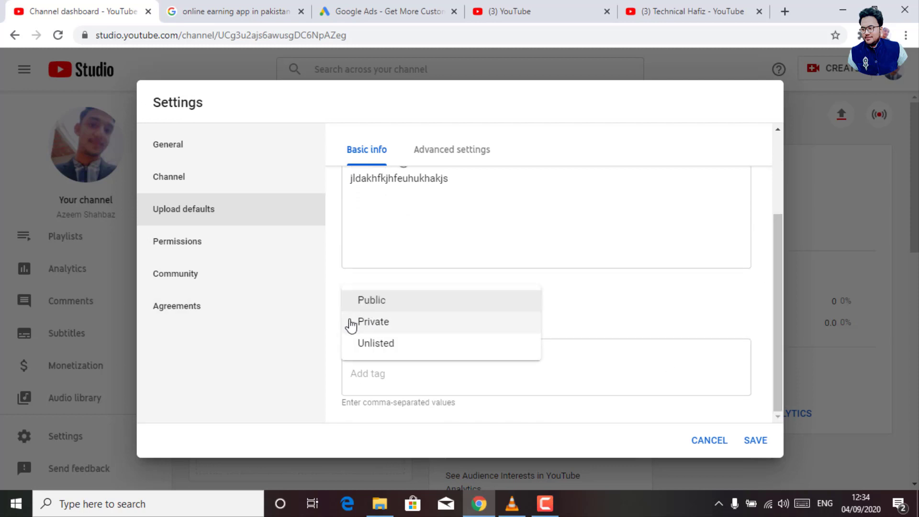
pyautogui.click(380, 347)
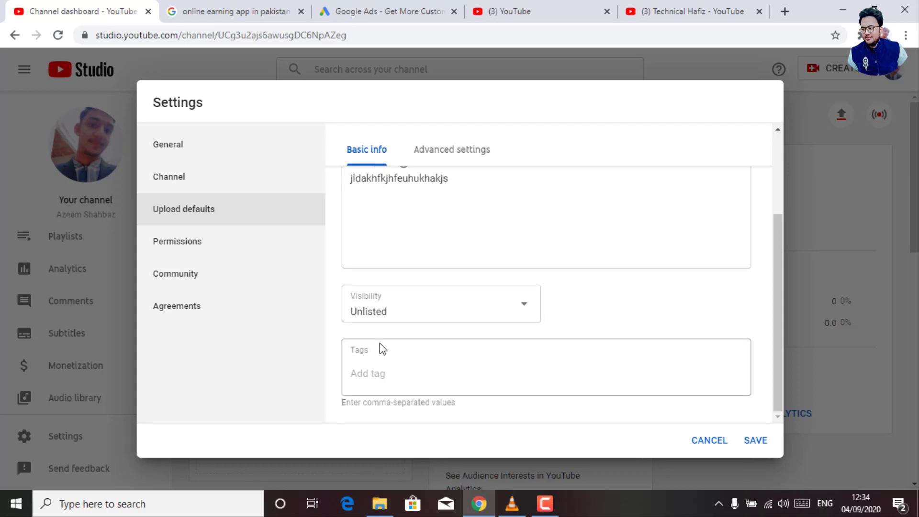
pyautogui.click(431, 317)
pyautogui.click(386, 302)
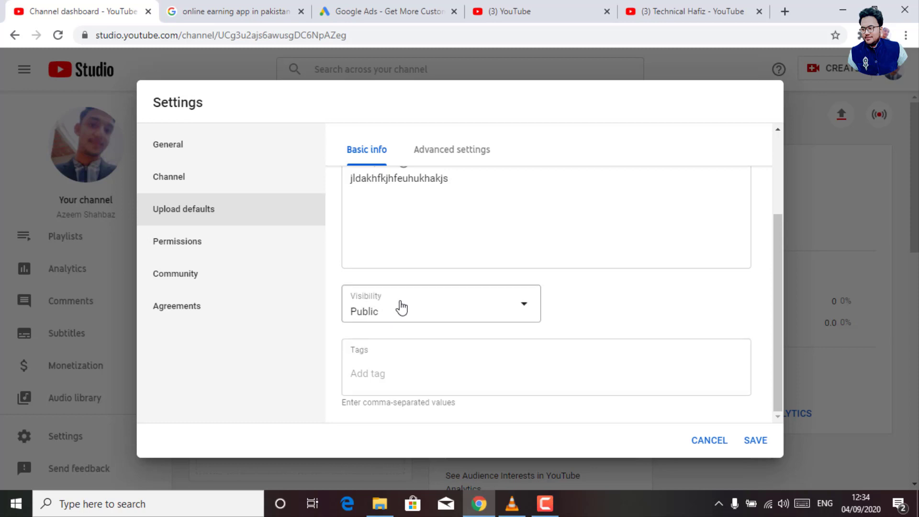
pyautogui.click(389, 311)
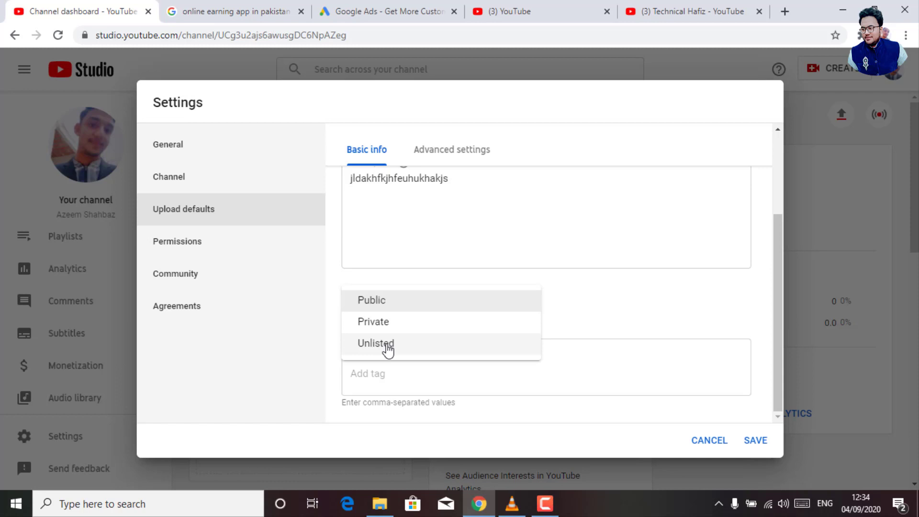
pyautogui.click(593, 321)
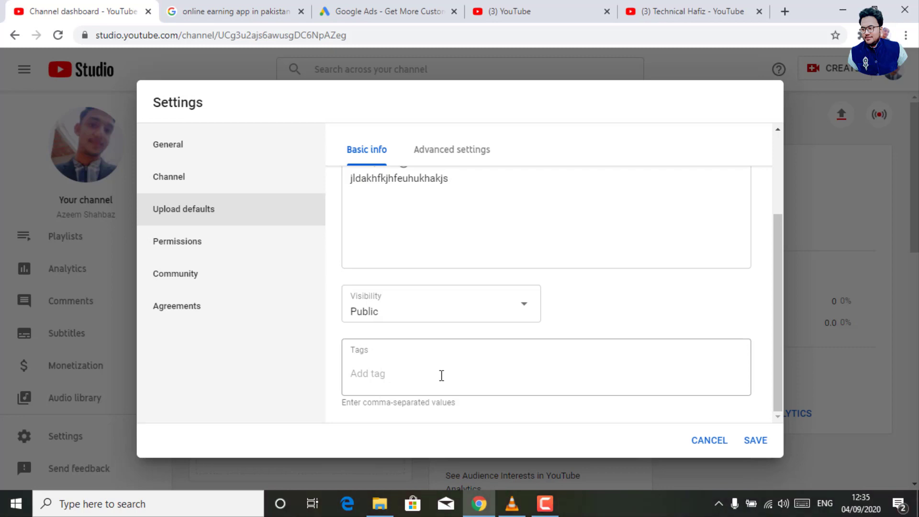
pyautogui.click(381, 368)
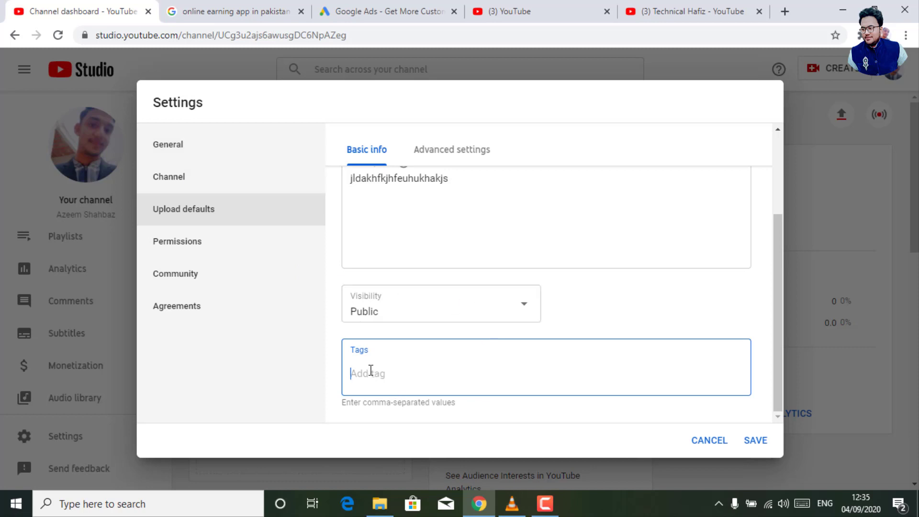
# Add default tags 'online earning app in pakistan', pasted from Google, and the channel owner's name.
pyautogui.click(213, 7)
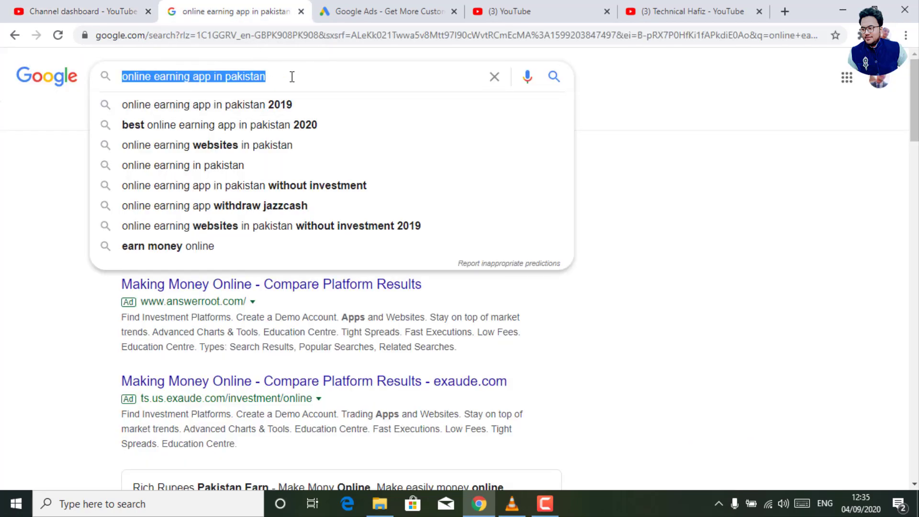
pyautogui.click(128, 11)
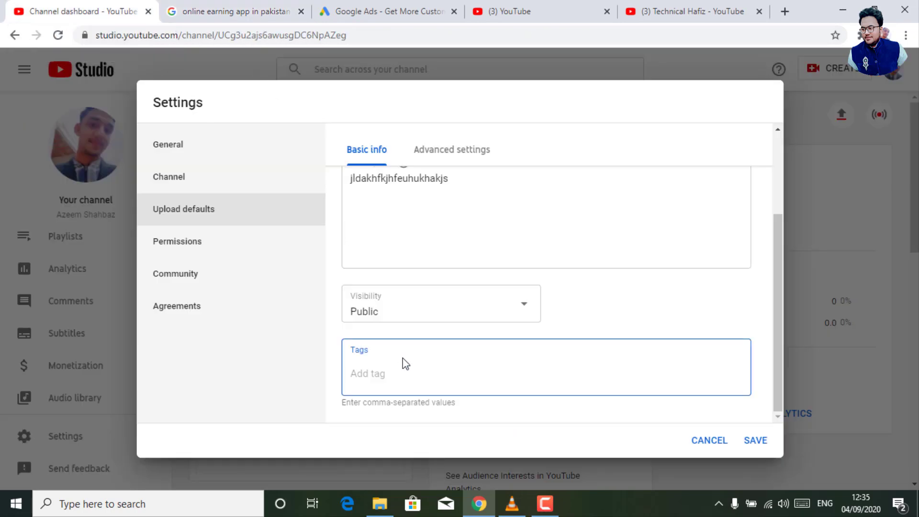
pyautogui.write('online earning app in pakistan')
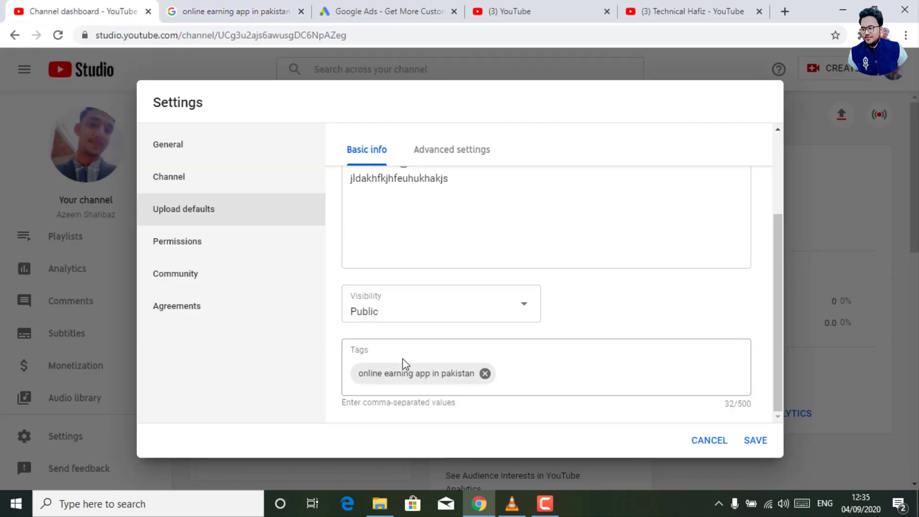
pyautogui.click(515, 374)
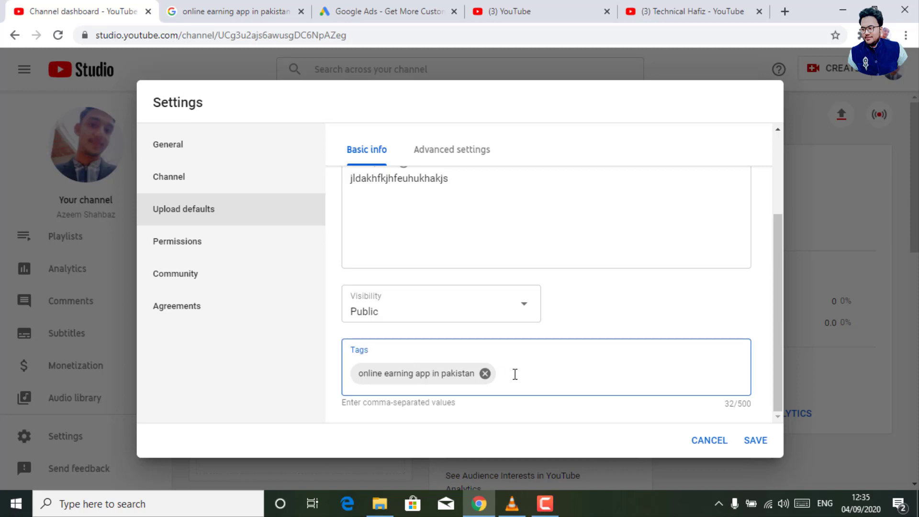
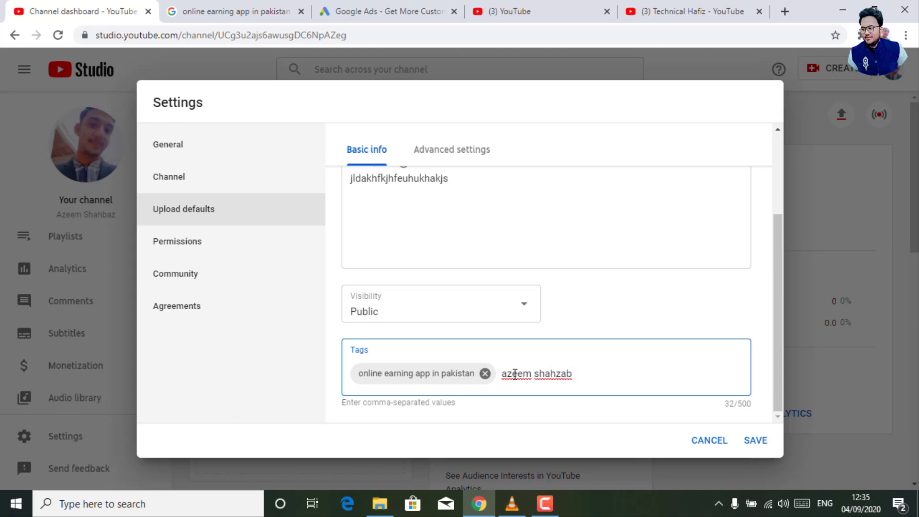
pyautogui.press('Return')
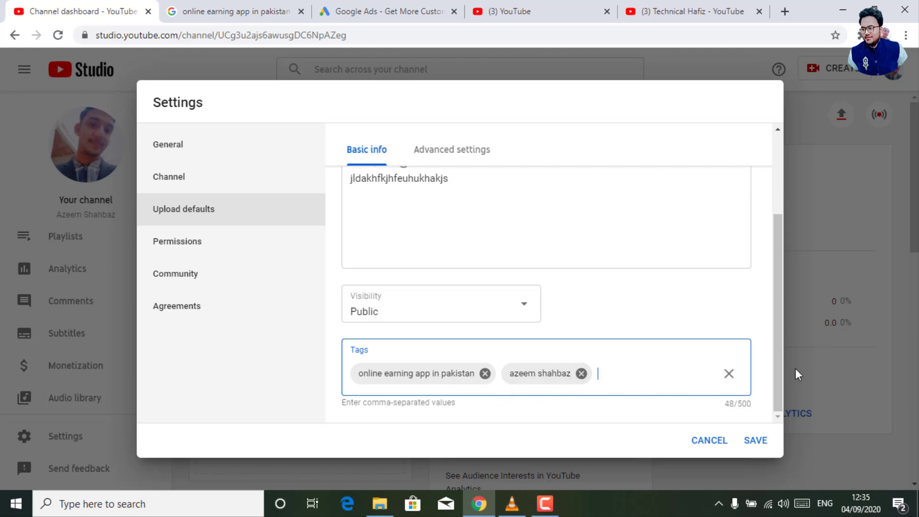
pyautogui.click(780, 383)
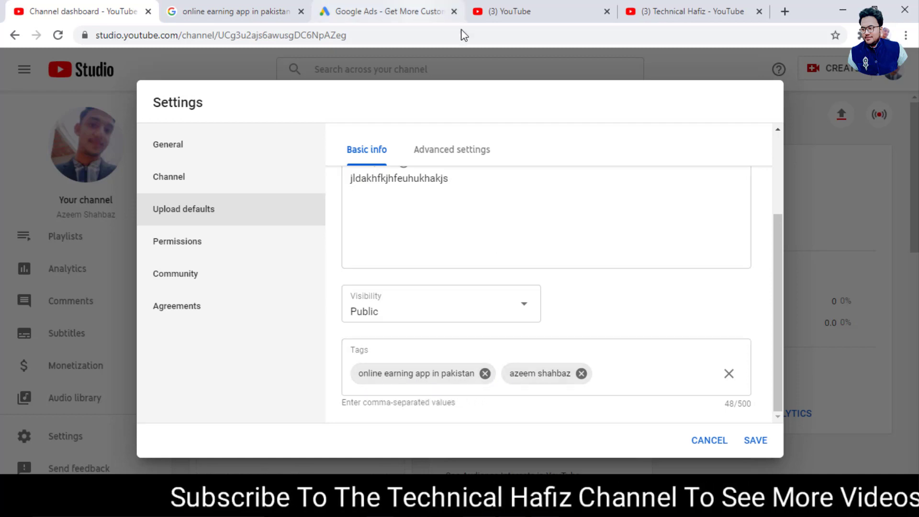
# Search YouTube for a person's name from the home page.
pyautogui.click(545, 12)
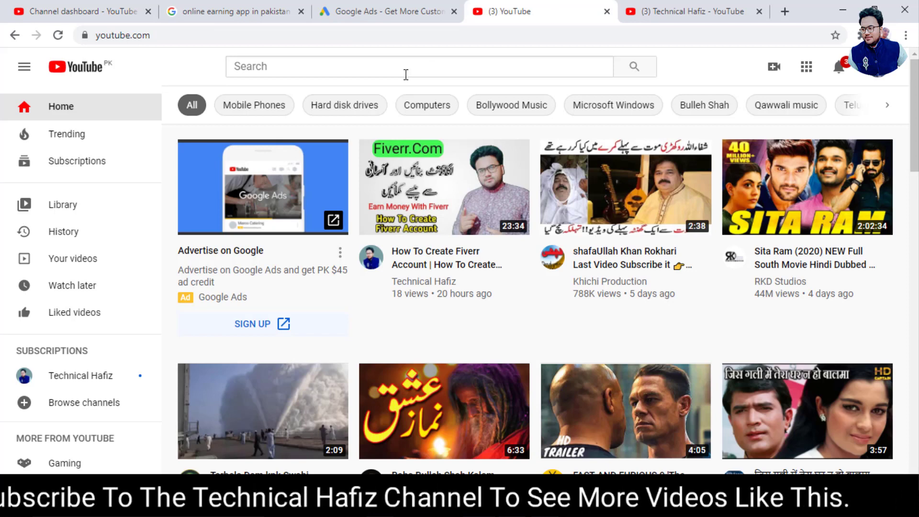
pyautogui.click(379, 67)
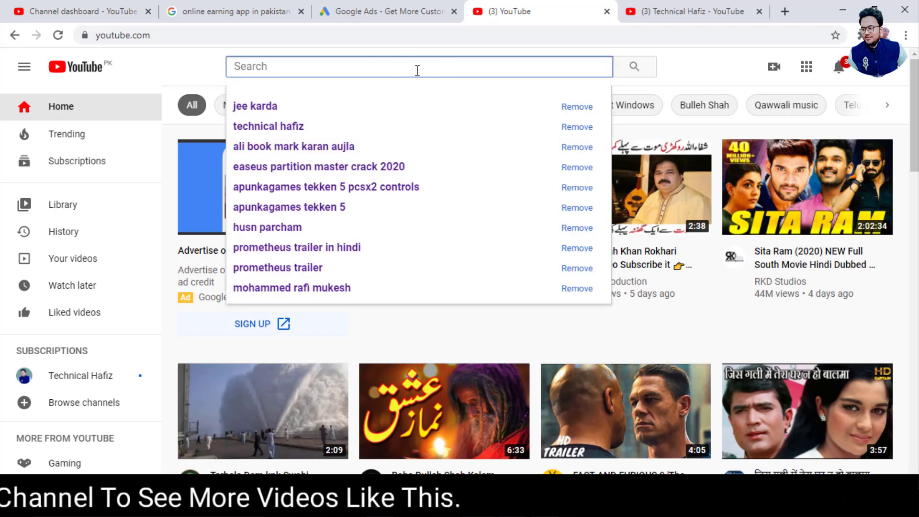
pyautogui.write('azee')
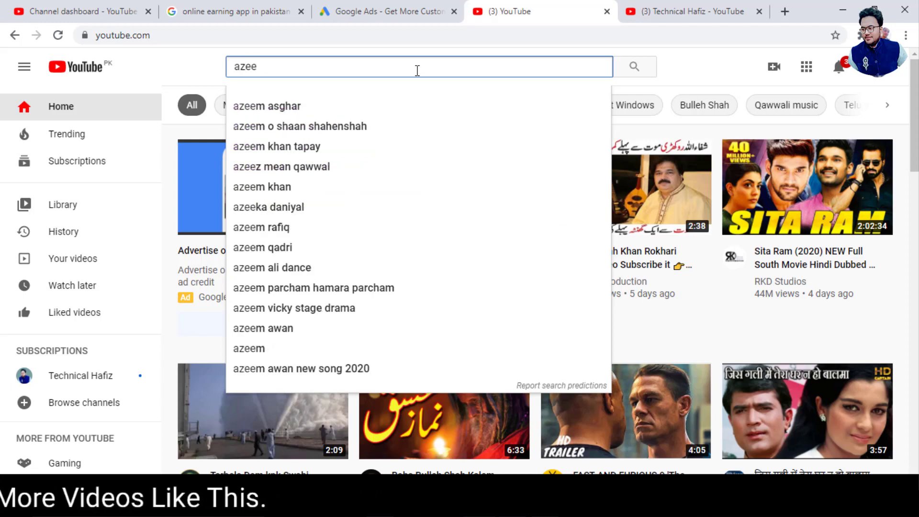
pyautogui.write('m')
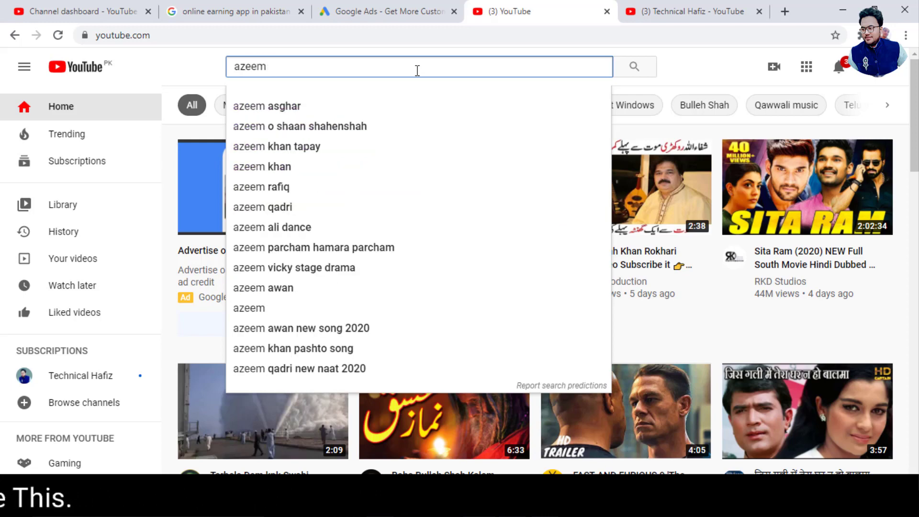
pyautogui.press('BackSpace')
pyautogui.press('BackSpace')
pyautogui.press('BackSpace')
pyautogui.press('BackSpace')
pyautogui.press('BackSpace')
pyautogui.press('BackSpace')
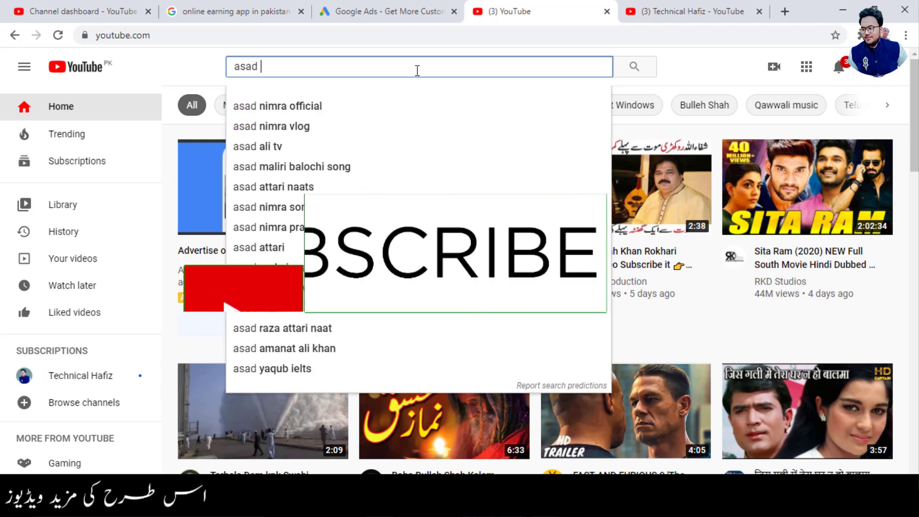
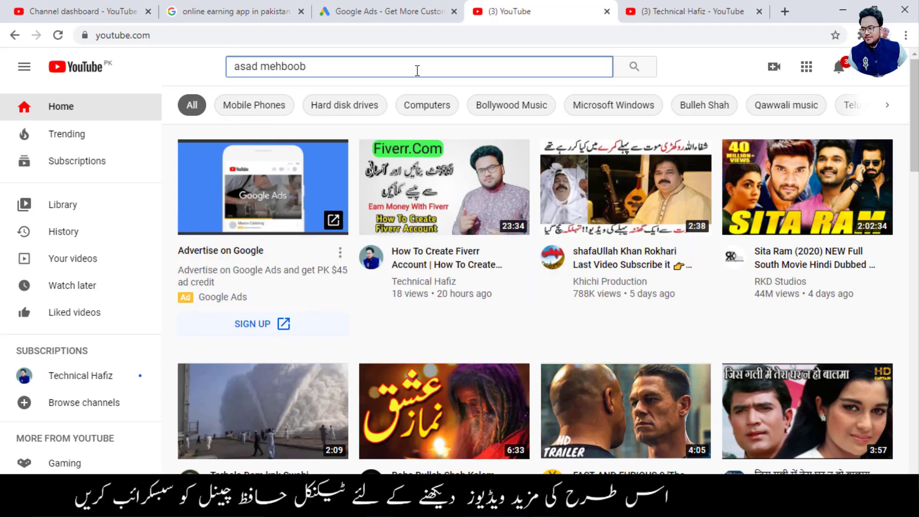
pyautogui.press('Return')
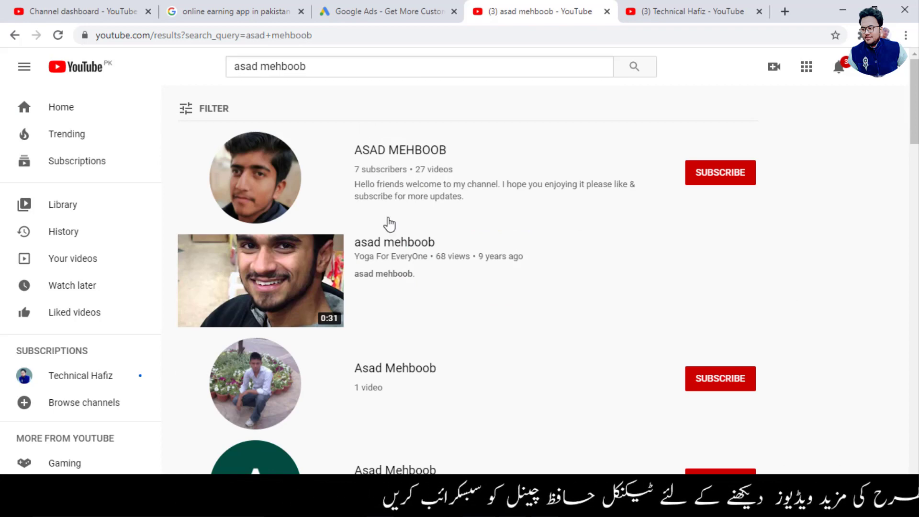
# Scroll through the search results, then close the results tab.
pyautogui.scroll(-1, 389, 222)
pyautogui.scroll(-15, 389, 222)
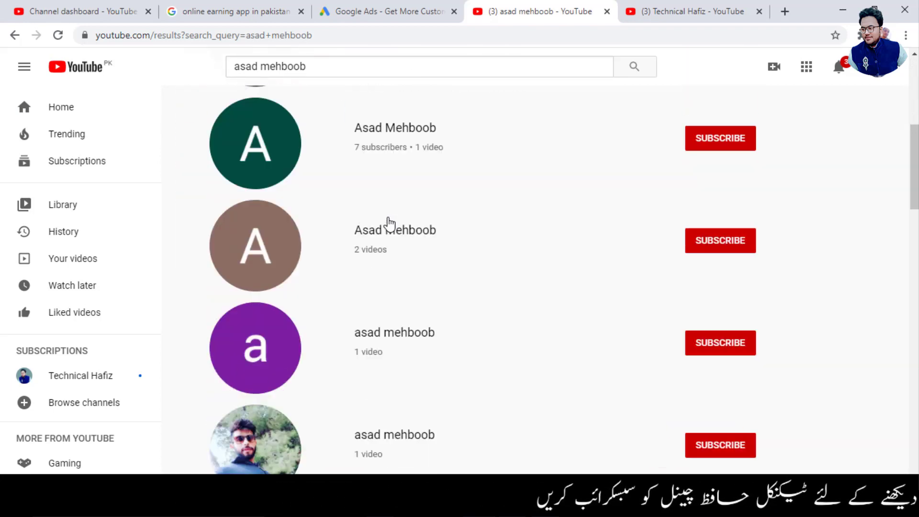
pyautogui.scroll(-10, 389, 222)
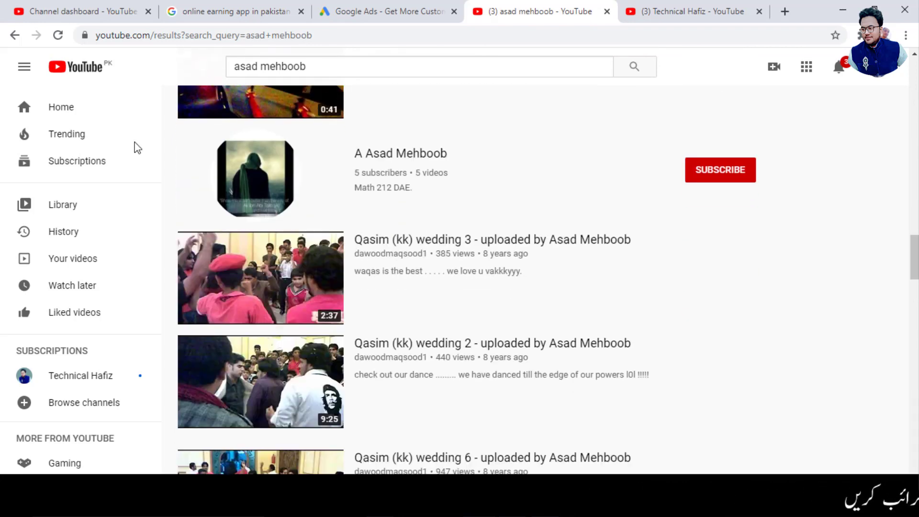
pyautogui.click(607, 11)
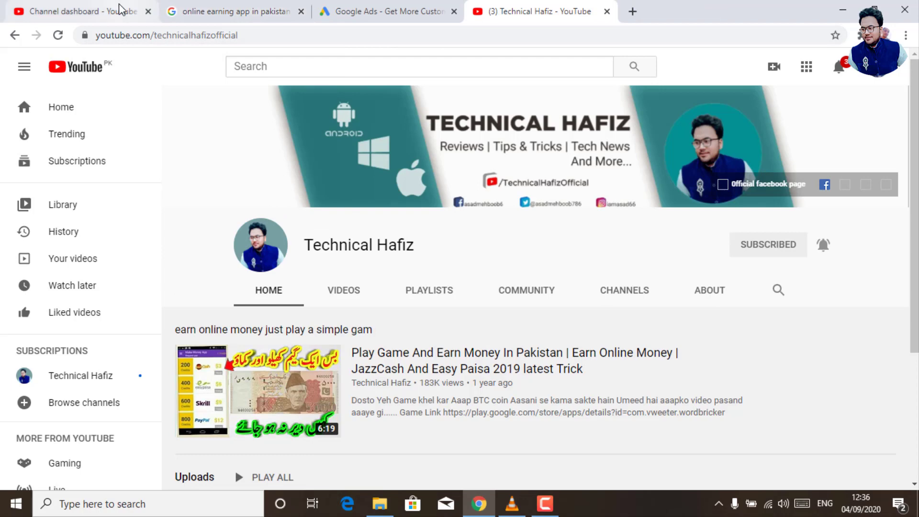
# In Advanced settings, set the default video category to Science & Technology.
pyautogui.click(124, 11)
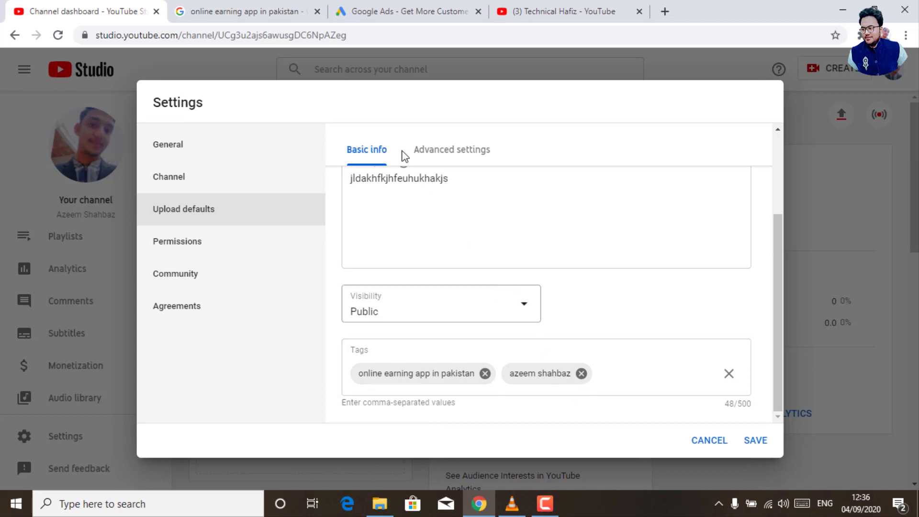
pyautogui.click(449, 152)
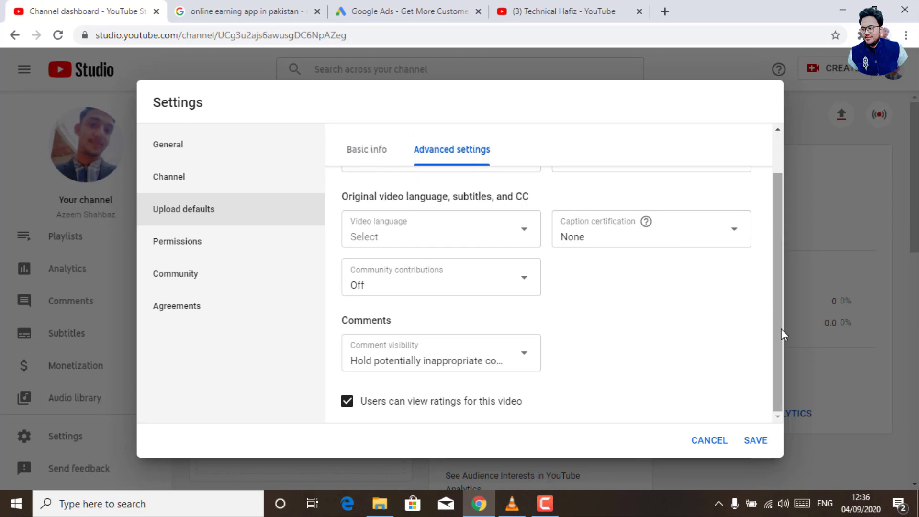
pyautogui.moveTo(781, 329); pyautogui.dragTo(767, 248)
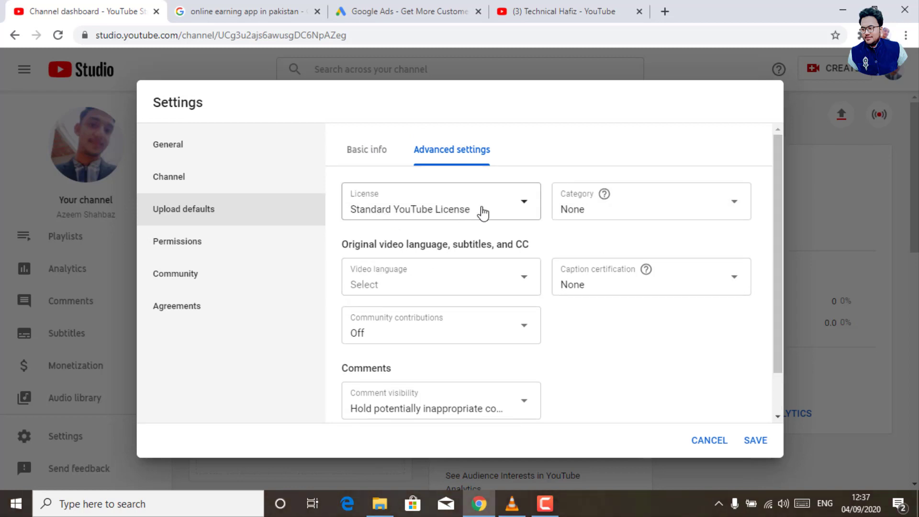
pyautogui.click(658, 208)
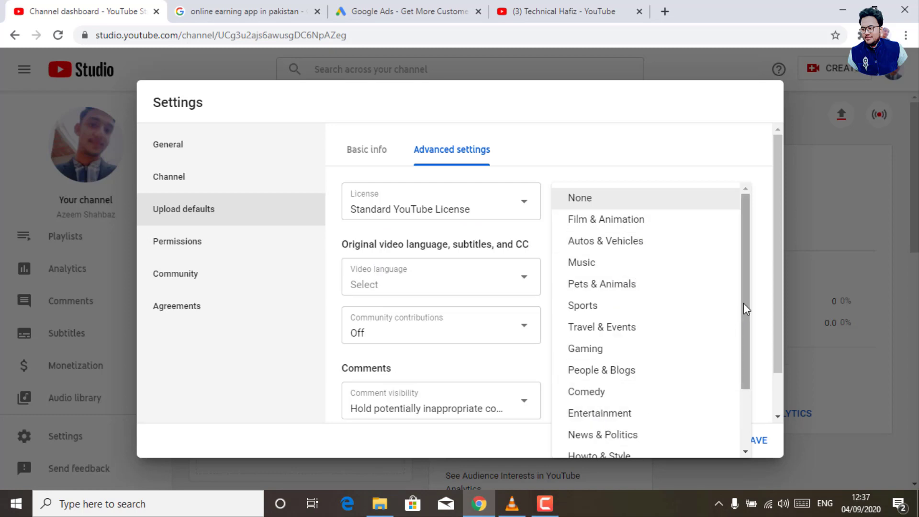
pyautogui.moveTo(743, 304); pyautogui.dragTo(744, 400)
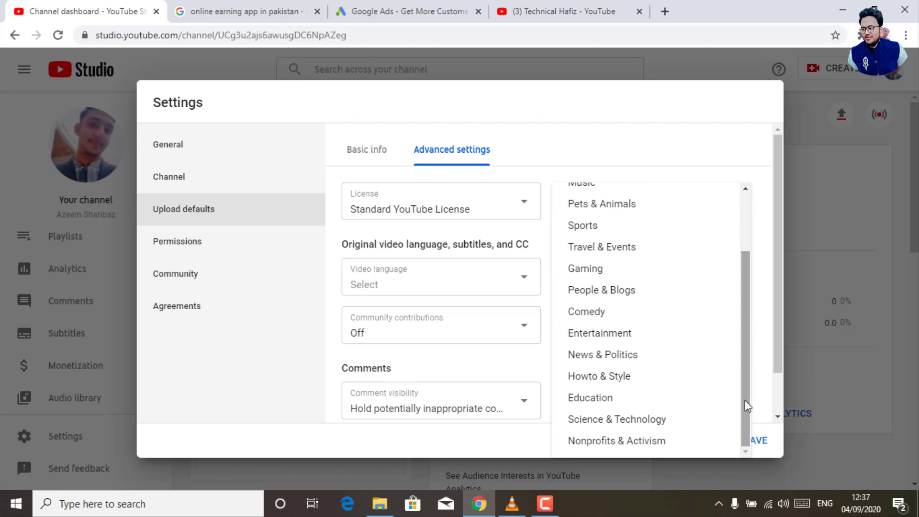
pyautogui.click(601, 420)
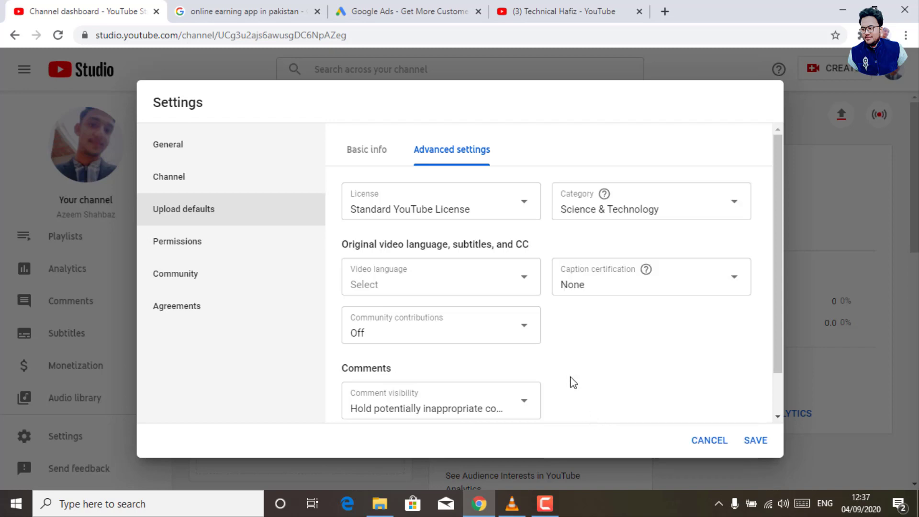
# Set caption certification to the FCC no-captions-required option and the default language to Urdu.
pyautogui.click(616, 295)
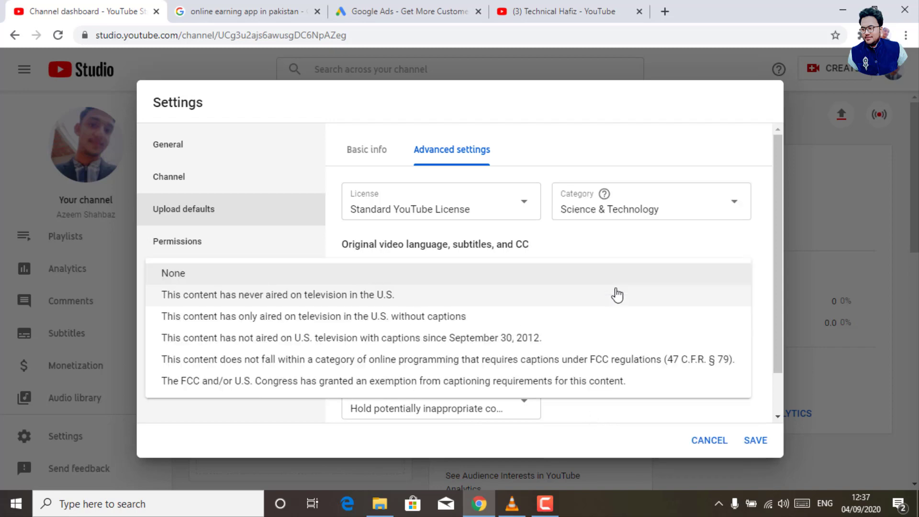
pyautogui.click(547, 367)
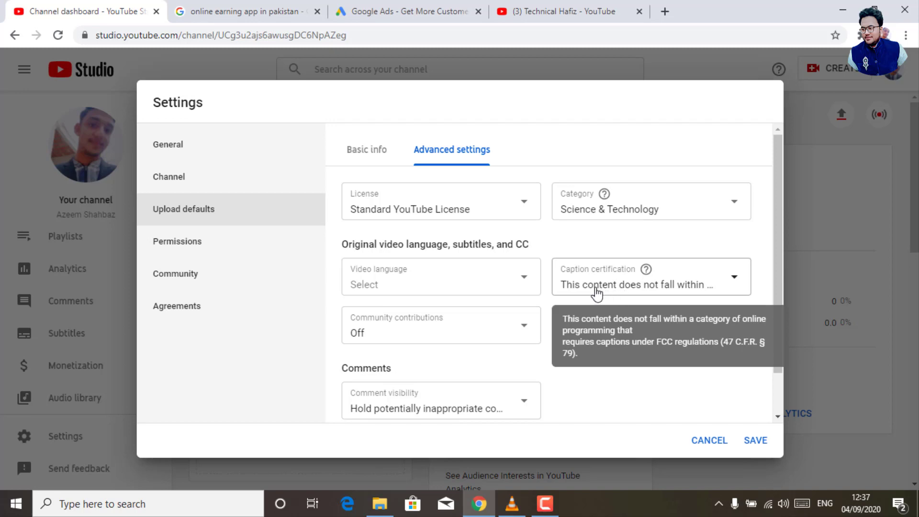
pyautogui.click(376, 288)
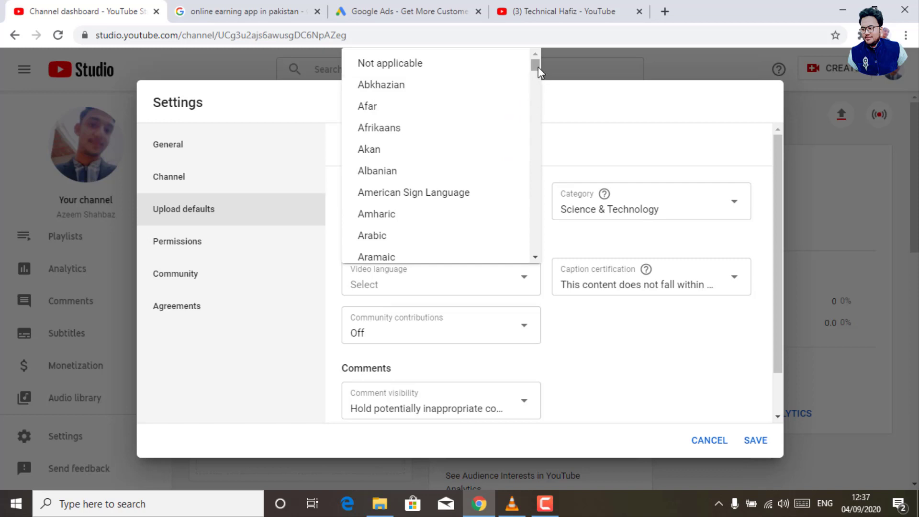
pyautogui.moveTo(536, 67); pyautogui.dragTo(531, 239)
pyautogui.click(370, 230)
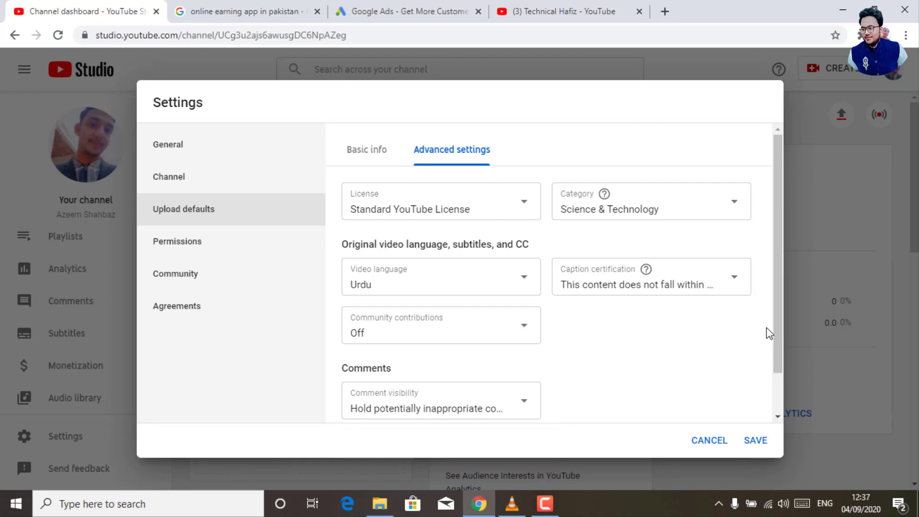
pyautogui.scroll(-2, 773, 367)
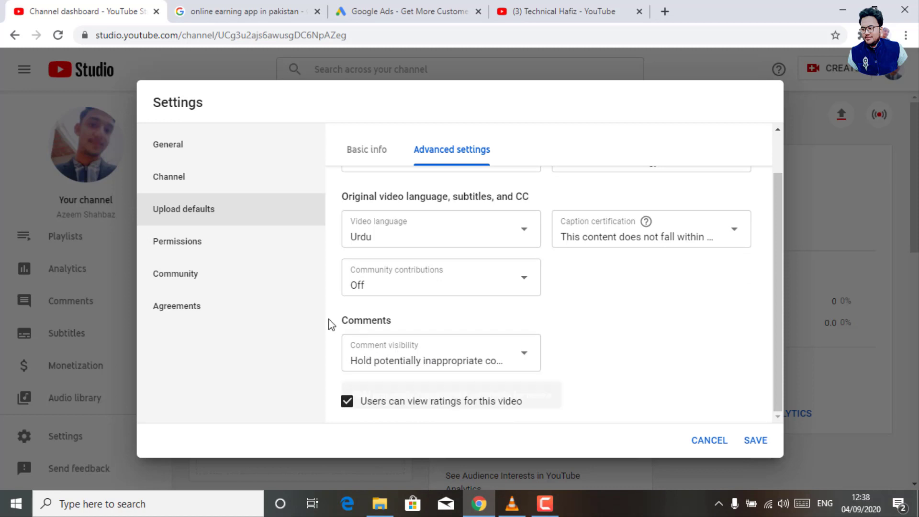
# Look through the Permissions, Community Defaults and Agreements sections of Settings.
pyautogui.click(187, 238)
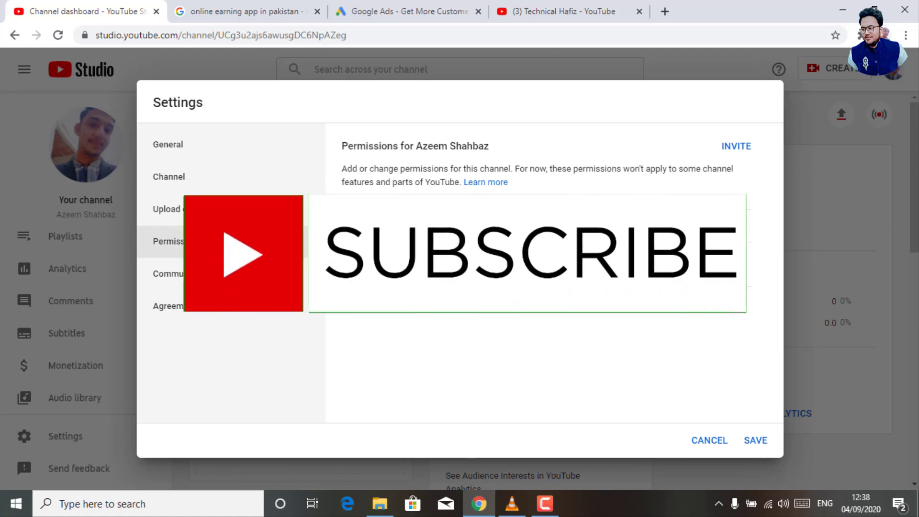
pyautogui.click(474, 365)
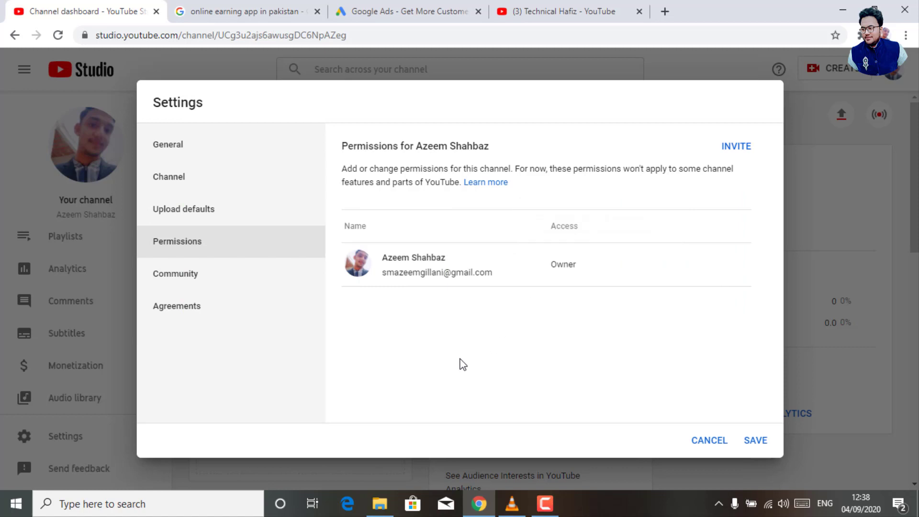
pyautogui.click(201, 272)
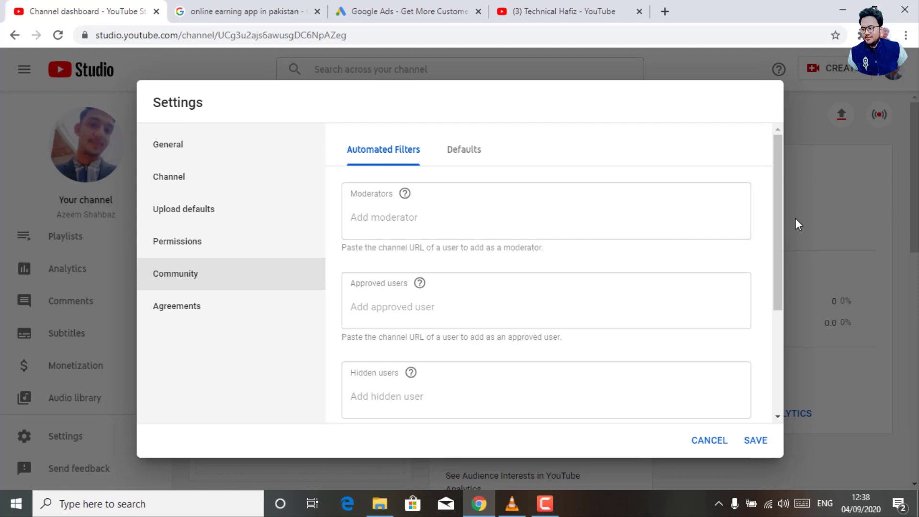
pyautogui.moveTo(783, 219); pyautogui.dragTo(789, 338)
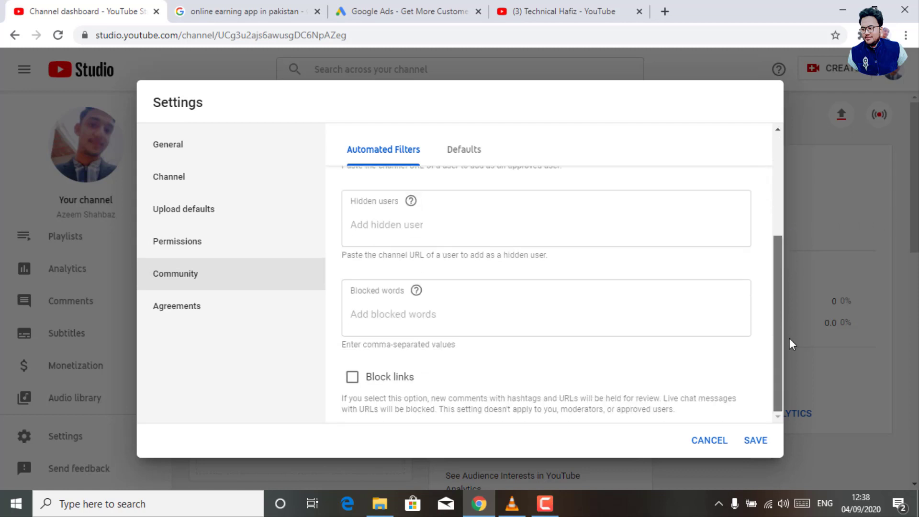
pyautogui.click(463, 152)
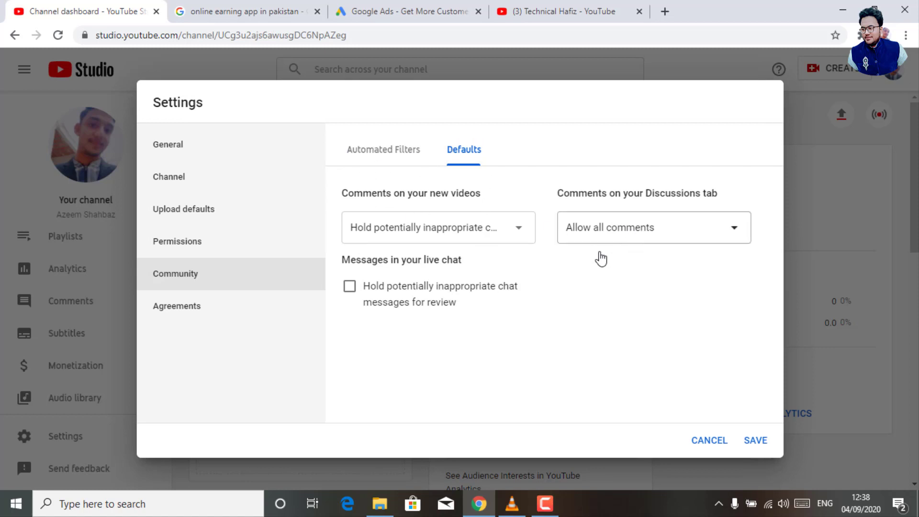
pyautogui.click(158, 310)
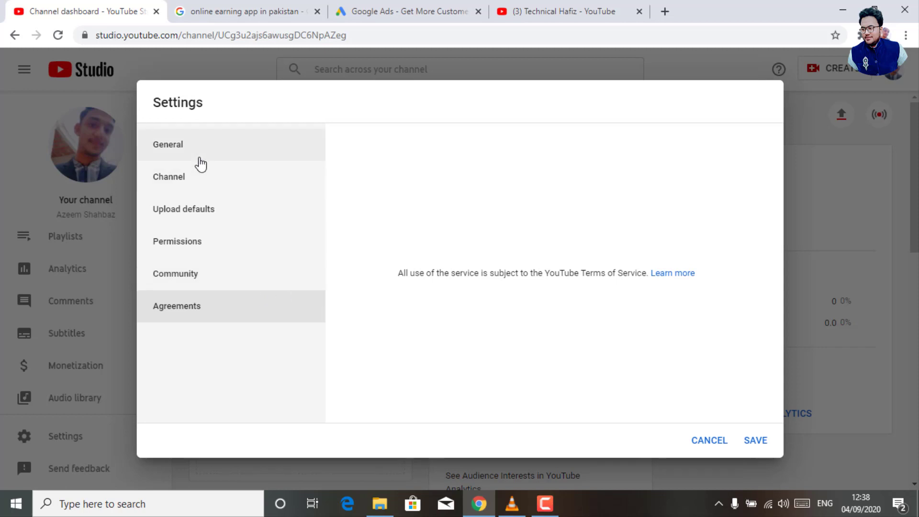
# Go to General settings and save, closing the Settings dialog.
pyautogui.click(223, 159)
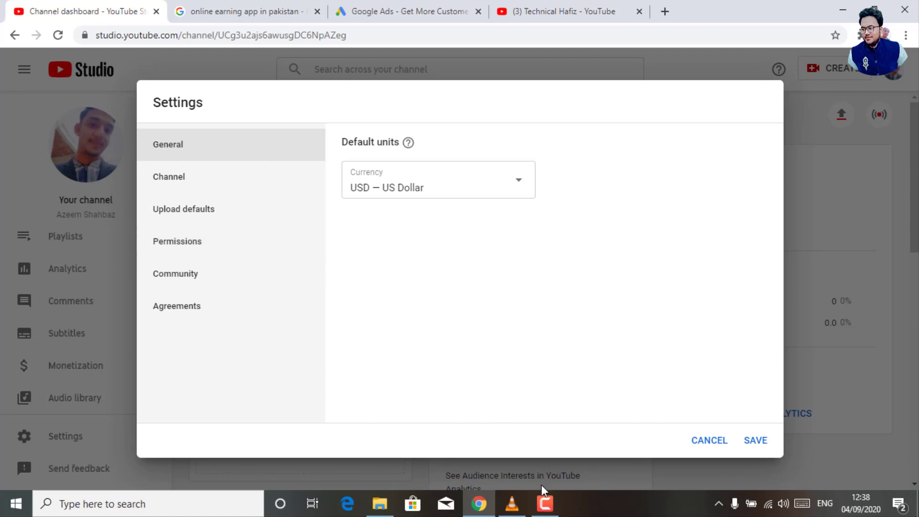
pyautogui.click(545, 503)
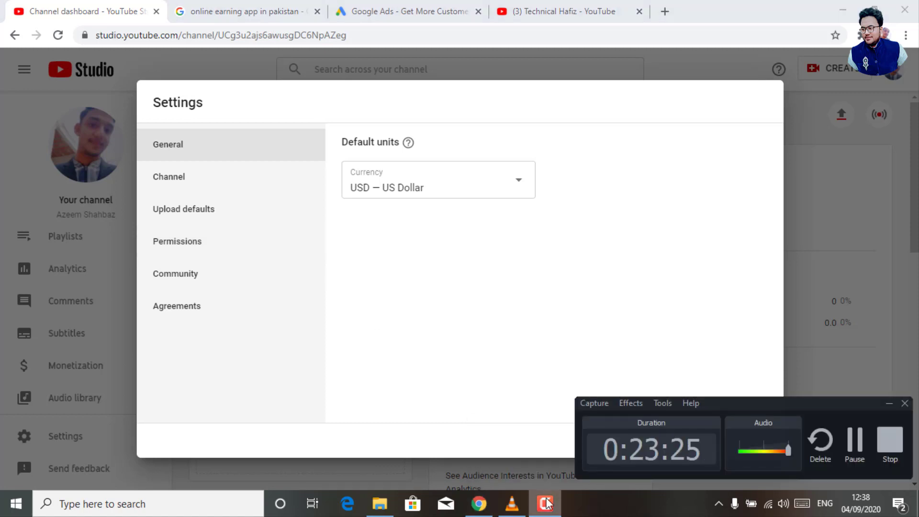
pyautogui.click(545, 502)
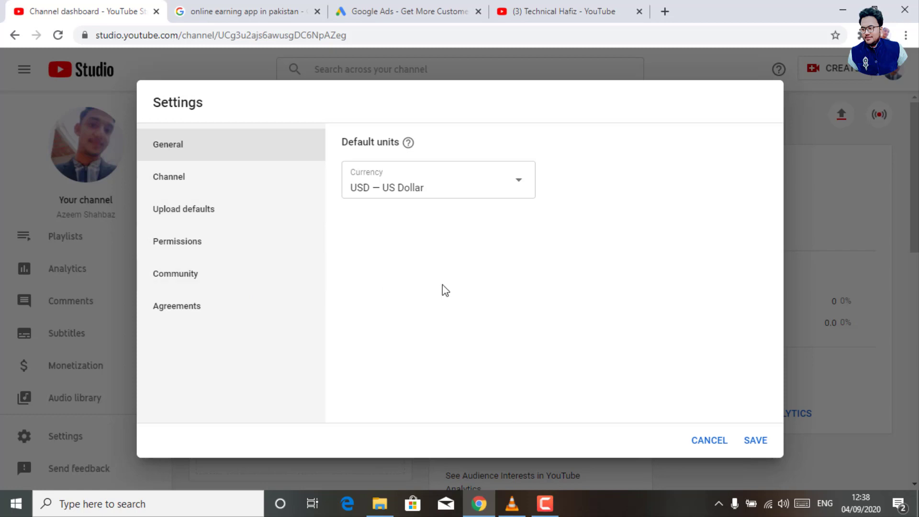
pyautogui.click(755, 440)
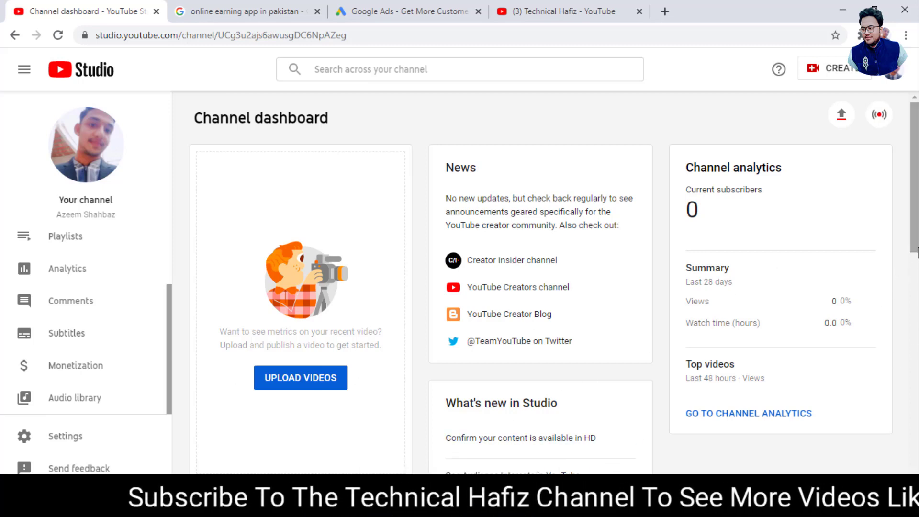
pyautogui.scroll(-5, 887, 290)
pyautogui.scroll(-4, 459, 299)
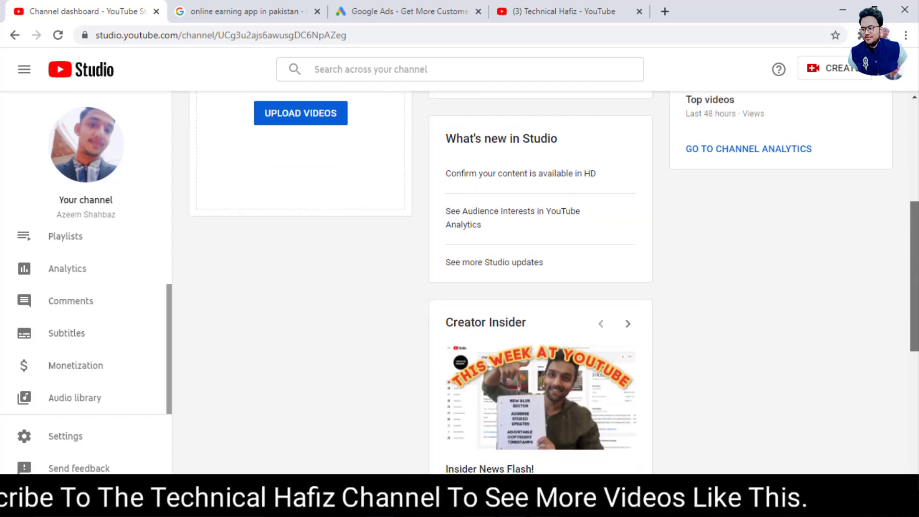
pyautogui.scroll(-3, 540, 268)
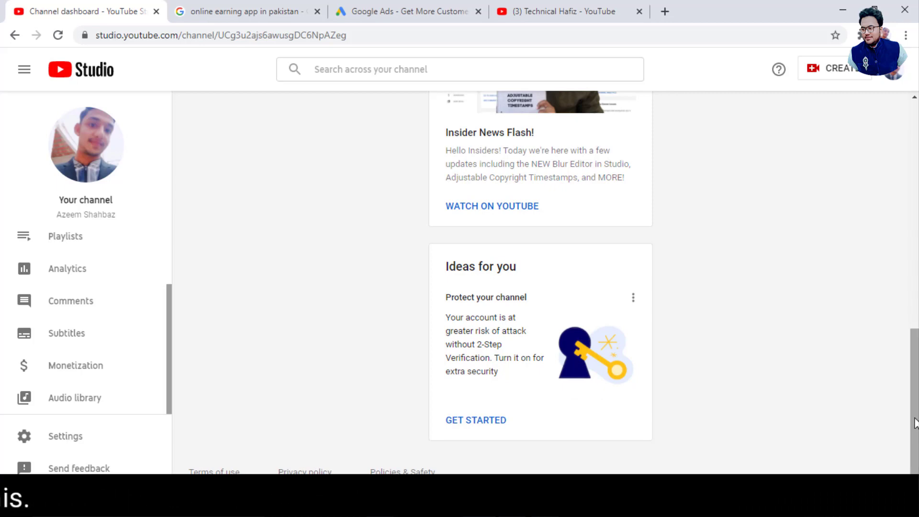
pyautogui.moveTo(914, 422); pyautogui.dragTo(911, 306)
pyautogui.moveTo(908, 238); pyautogui.dragTo(855, 198)
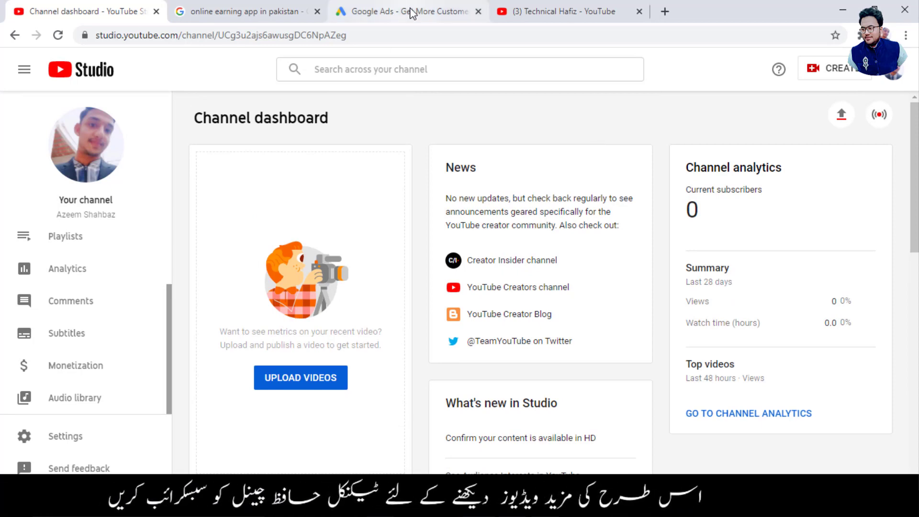
pyautogui.click(391, 14)
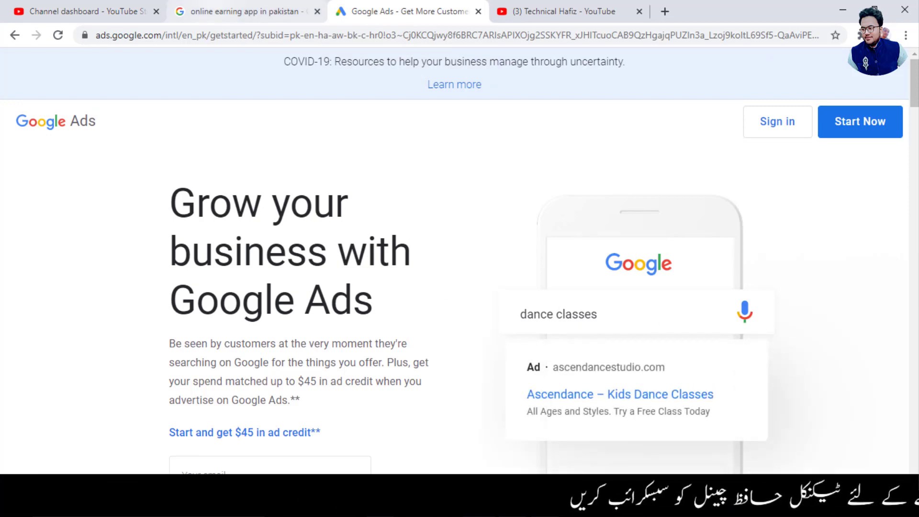
pyautogui.click(60, 12)
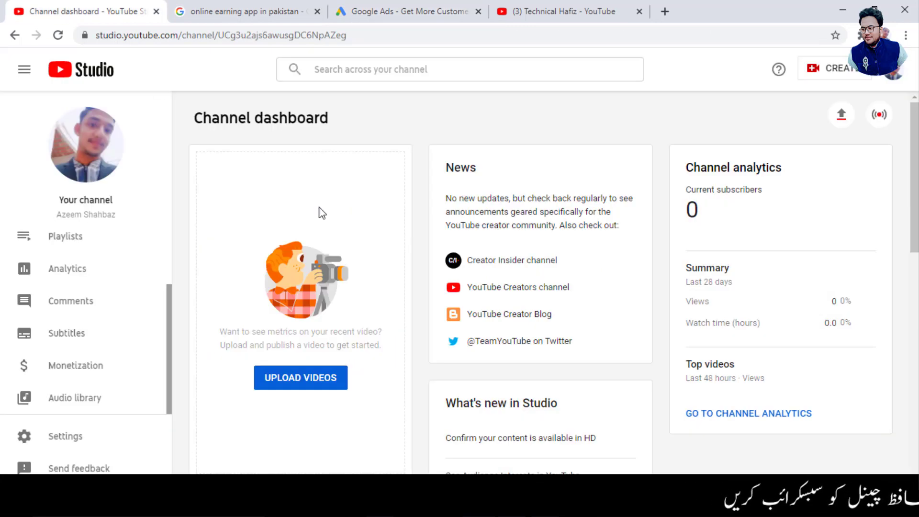